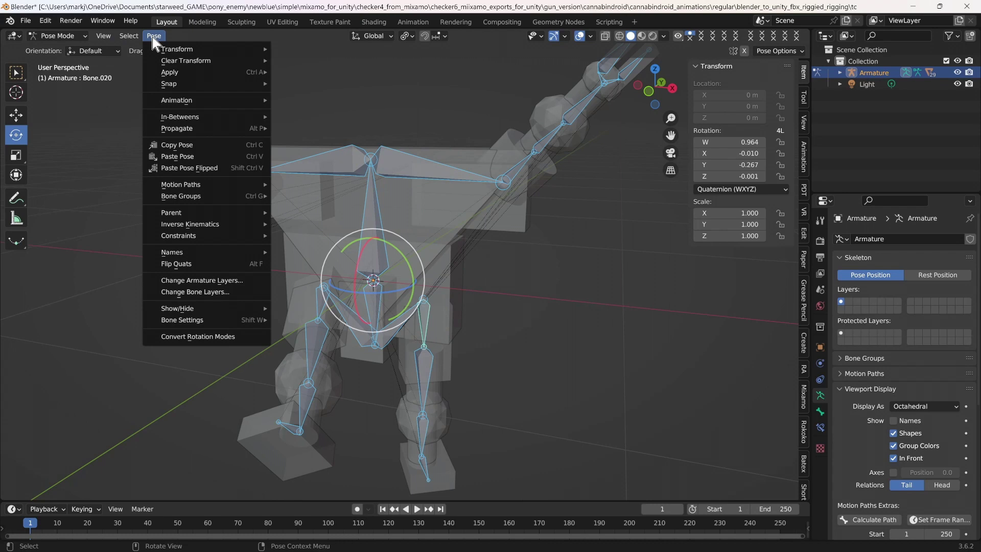
- Clear the rotation of the posed bones and save the file
mouse_move(187, 63)
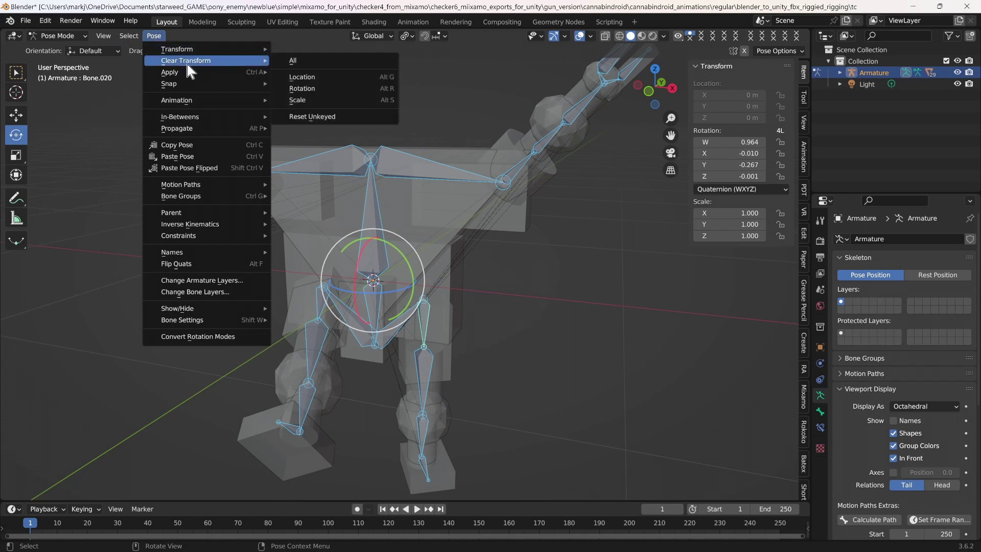
click(331, 90)
key(ctrl+s)
click(563, 294)
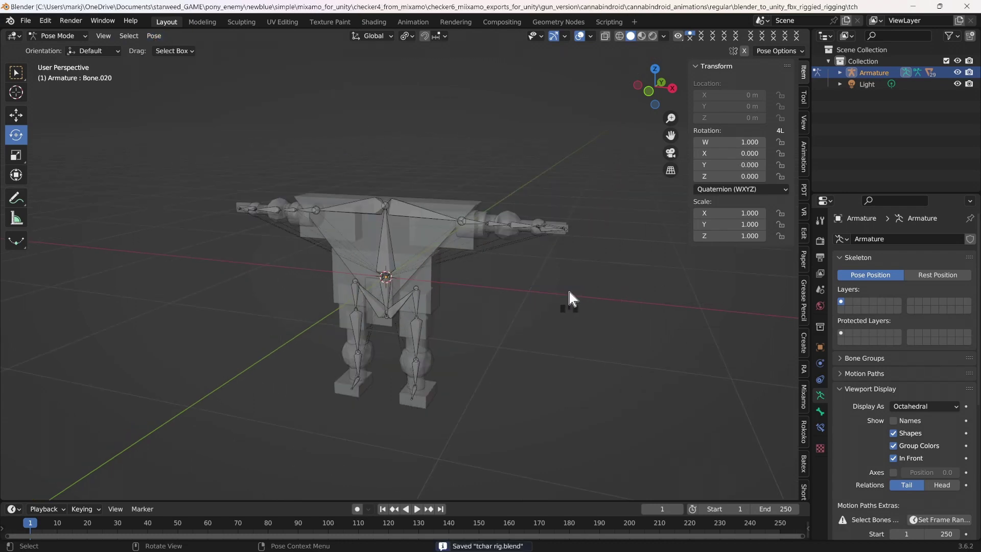
- Switch the armature from Pose Mode to Object Mode and save the file
click(838, 73)
click(839, 73)
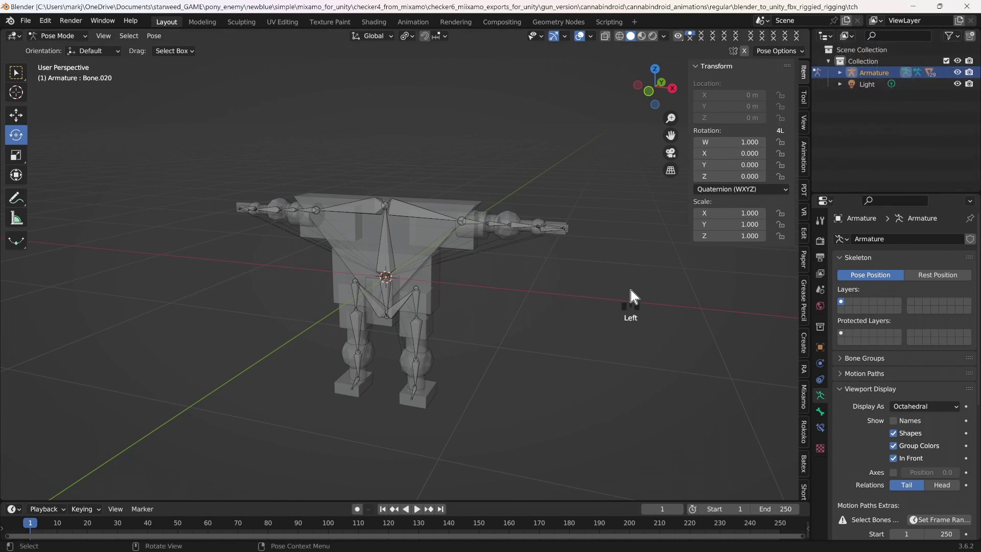
click(84, 36)
click(66, 50)
click(150, 232)
key(ctrl+s)
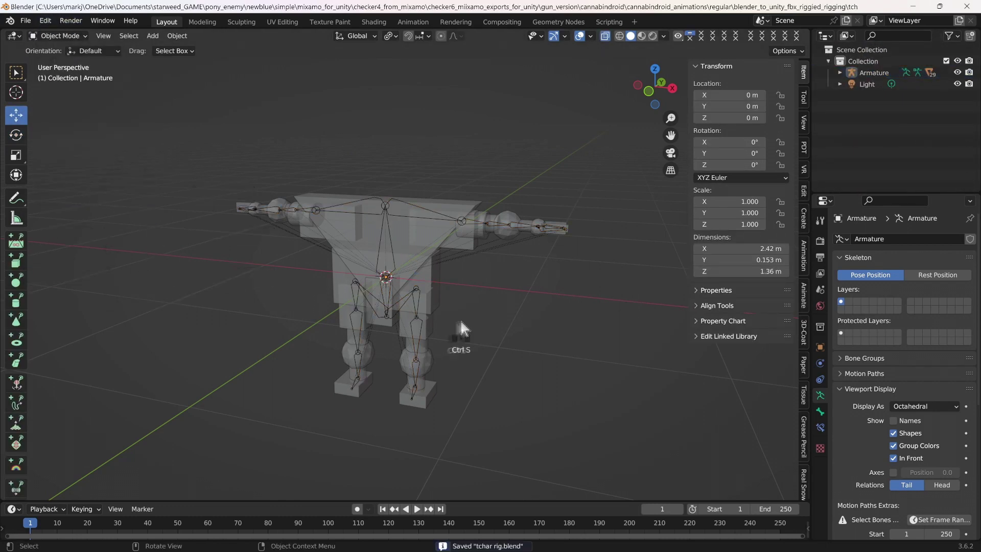
- Turn off X-ray and the armature's In Front display, and show the viewport with rendered shading
click(605, 37)
click(895, 457)
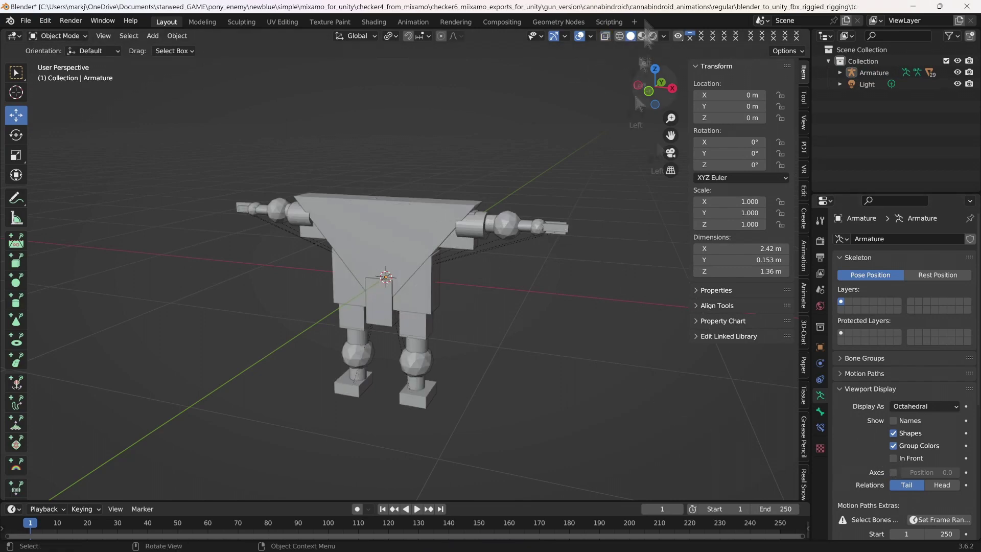
click(652, 36)
- Raise the light about 0.95 m along Z and save the file
scroll(532, 309, down, 2)
middle_drag(532, 309, 566, 332)
click(227, 492)
drag(217, 464, 195, 358)
middle_drag(567, 390, 534, 386)
scroll(598, 398, up, 3)
drag(671, 134, 503, 57)
click(26, 21)
click(42, 126)
middle_drag(487, 314, 501, 308)
drag(671, 135, 850, 196)
scroll(611, 349, down, 1)
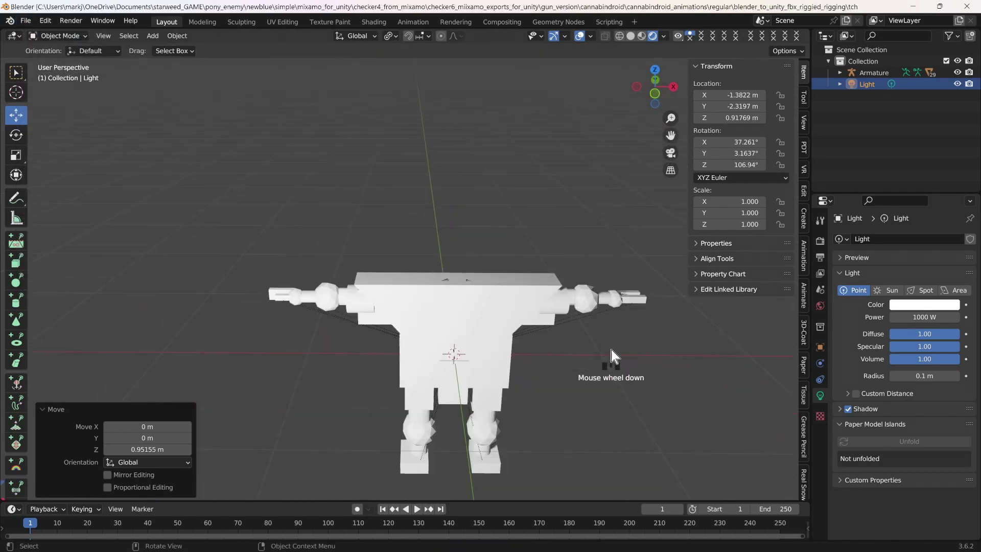
- Turn the armature's In Front display back on
click(874, 73)
click(894, 458)
mouse_move(666, 369)
middle_down()
mouse_move(651, 407)
mouse_move(650, 369)
middle_up()
drag(671, 135, 562, 303)
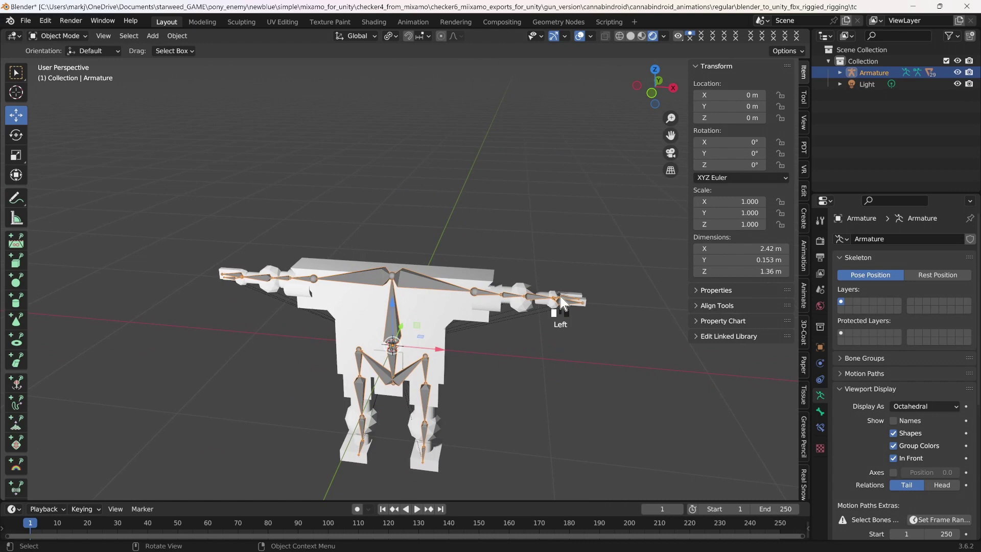
- Expand the armature's children, select the body mesh and save the file
click(840, 72)
click(879, 107)
click(631, 36)
scroll(552, 229, up, 3)
click(654, 36)
scroll(569, 118, down, 3)
key(ctrl+s)
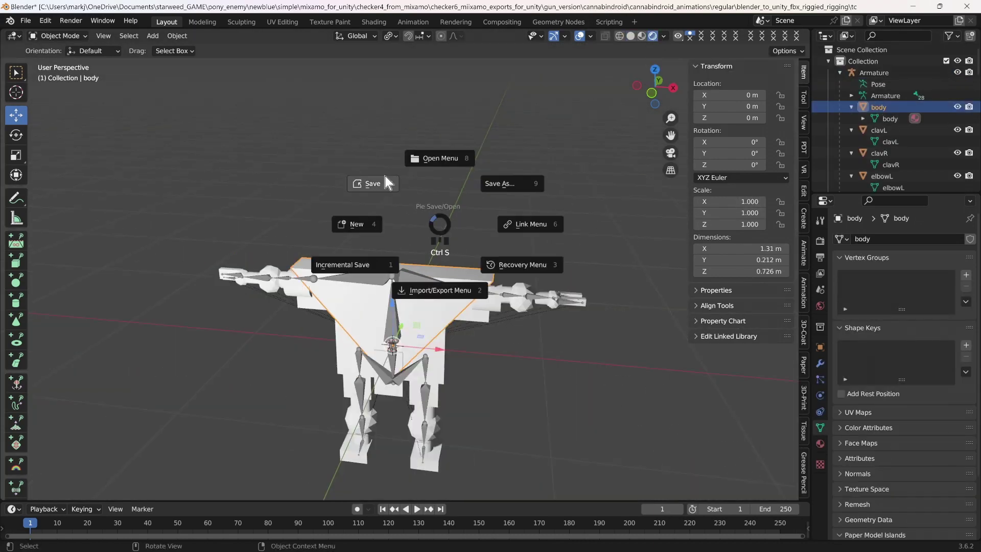
click(378, 179)
- Give the body mesh's material a yellow base color, trying red and green first, and name the material body
click(823, 444)
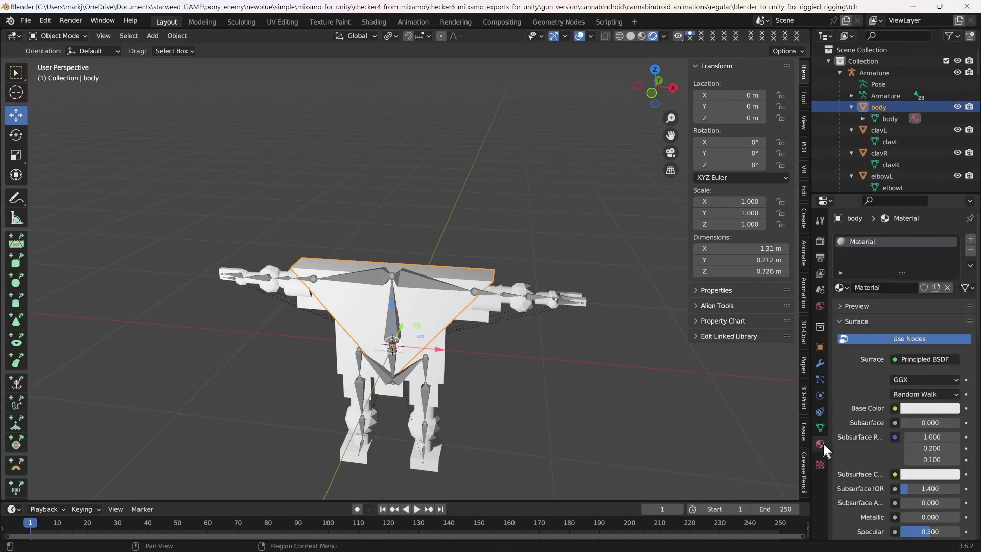
click(931, 408)
click(901, 320)
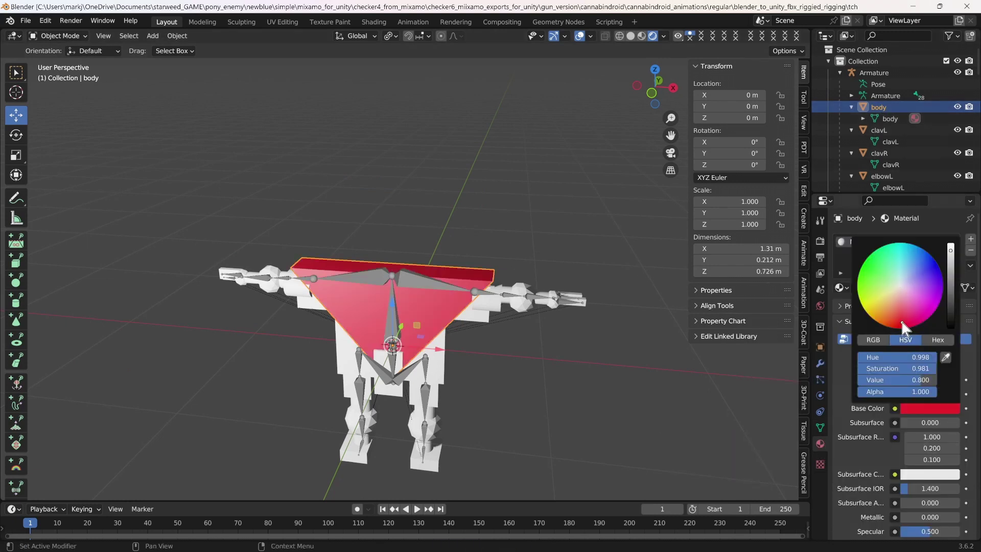
click(934, 271)
click(870, 276)
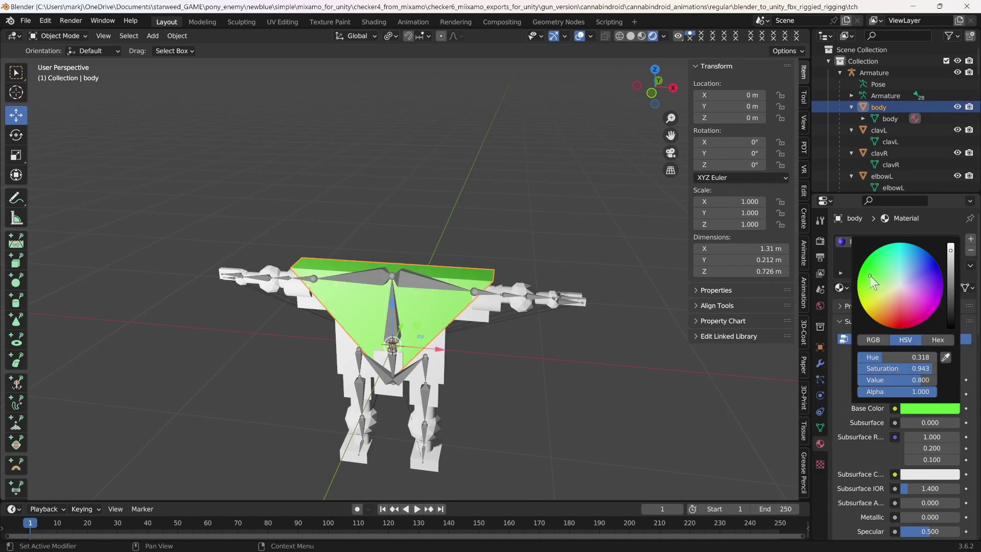
click(890, 322)
click(896, 325)
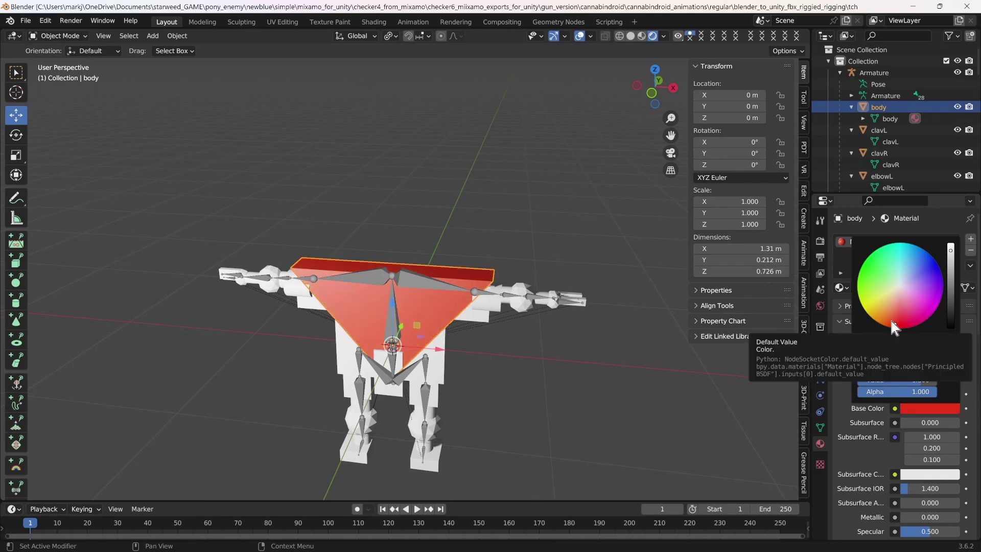
click(869, 302)
scroll(660, 386, up, 3)
middle_drag(661, 386, 638, 391)
drag(671, 136, 604, 123)
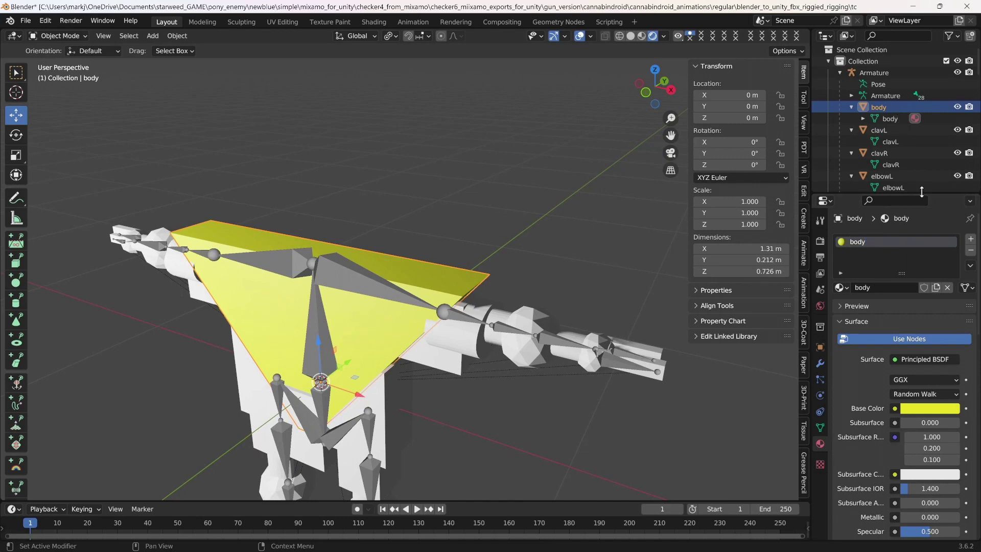
- Create a red material named clavL on the clavL mesh and save the file
click(879, 130)
middle_drag(572, 311, 766, 230)
click(927, 287)
click(937, 409)
click(900, 321)
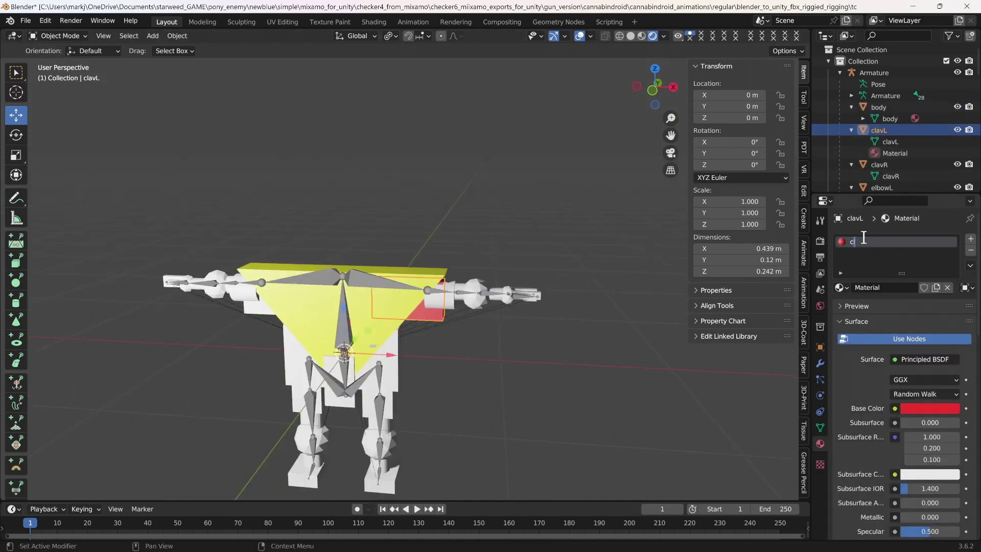
key(ctrl+s)
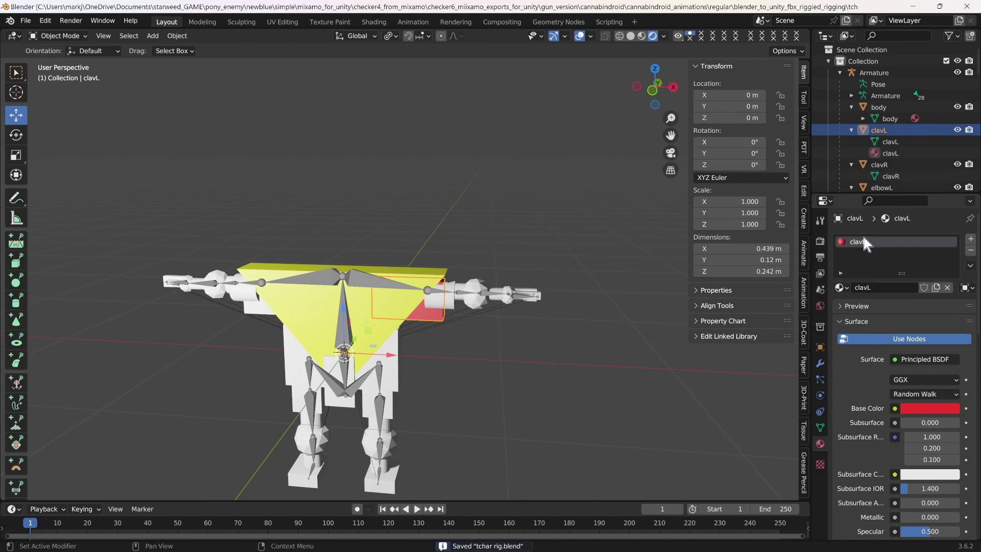
- Keep the clavL material with a fake user and assign it to the clavR mesh
click(252, 310)
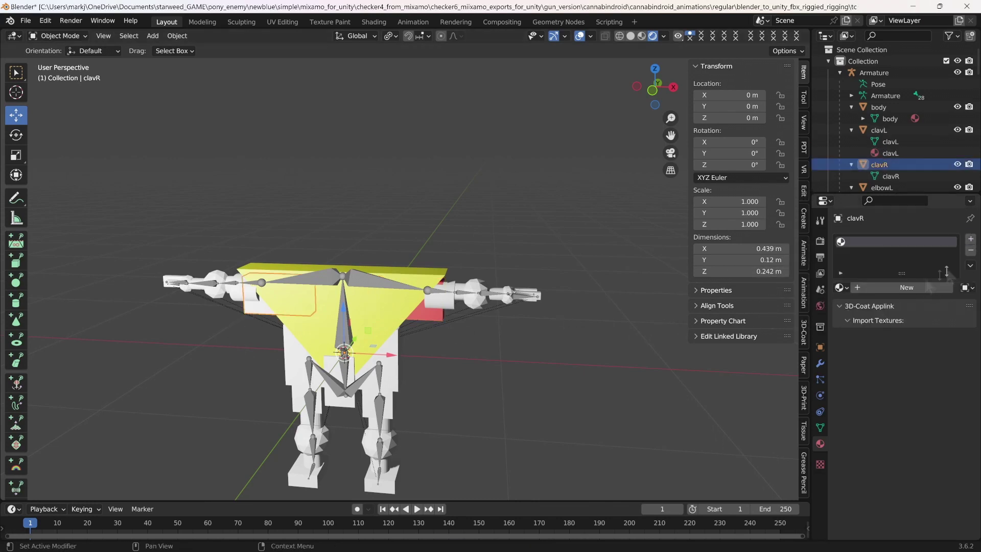
click(839, 273)
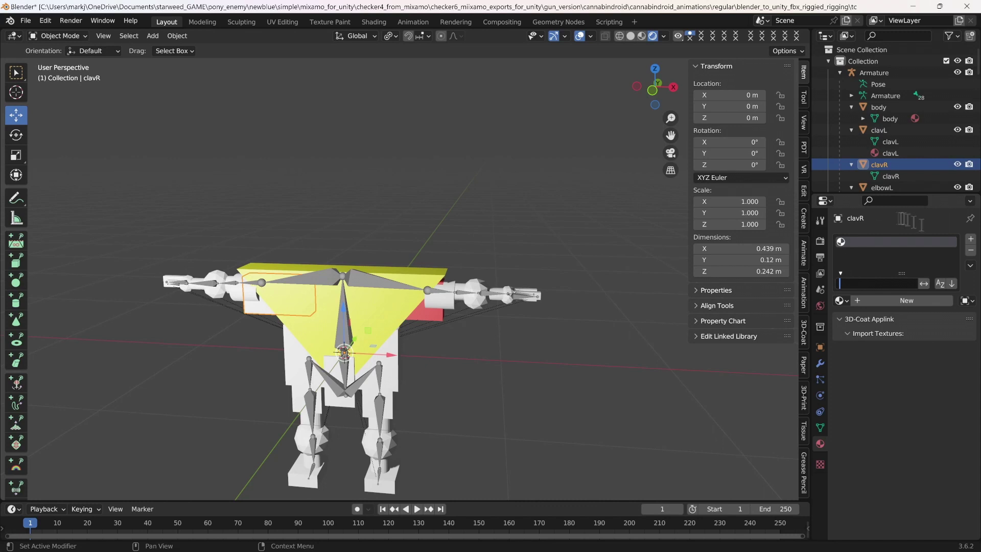
click(893, 154)
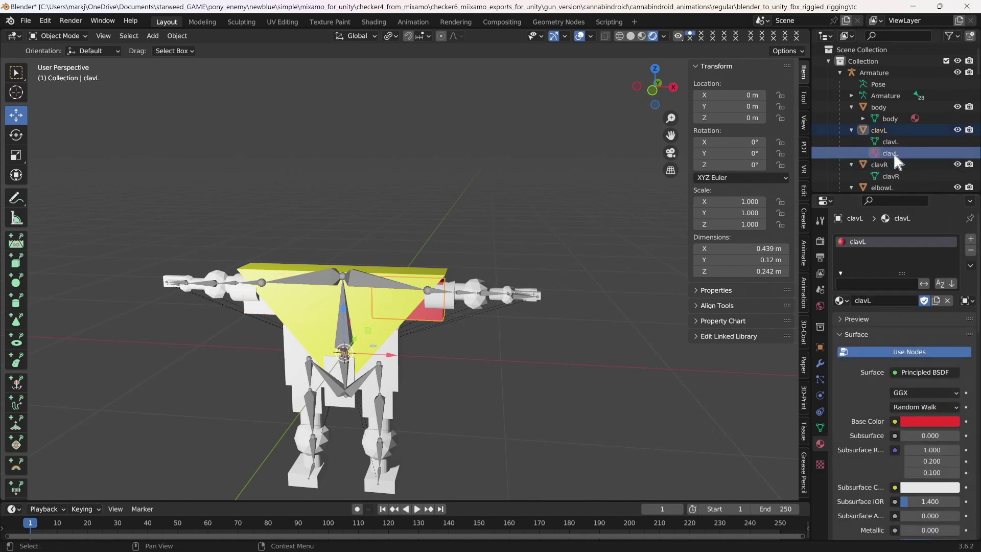
click(845, 301)
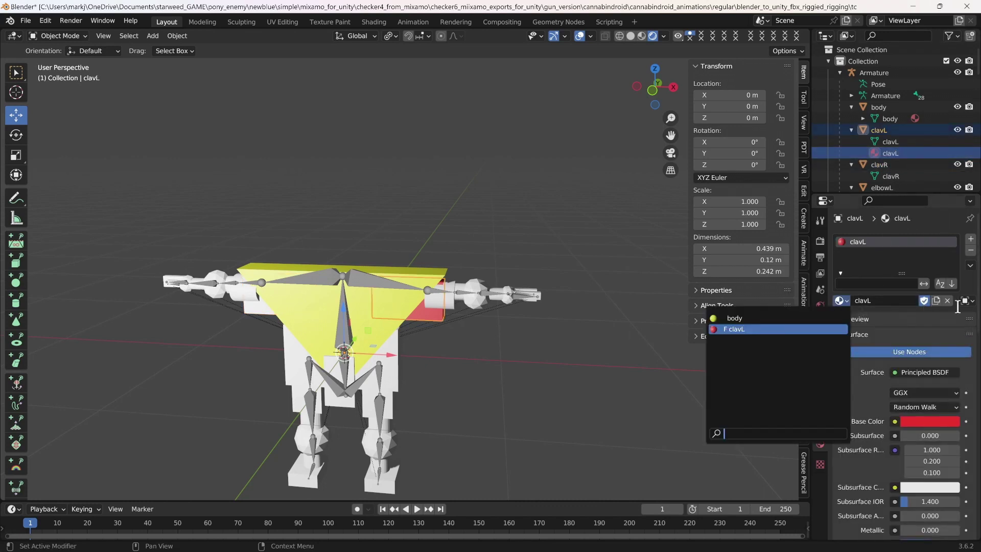
click(881, 165)
click(842, 301)
click(734, 330)
- Rename the material shared by both clavicle meshes to clav and save the file
double_click(863, 243)
key(BackSpace)
text(R)
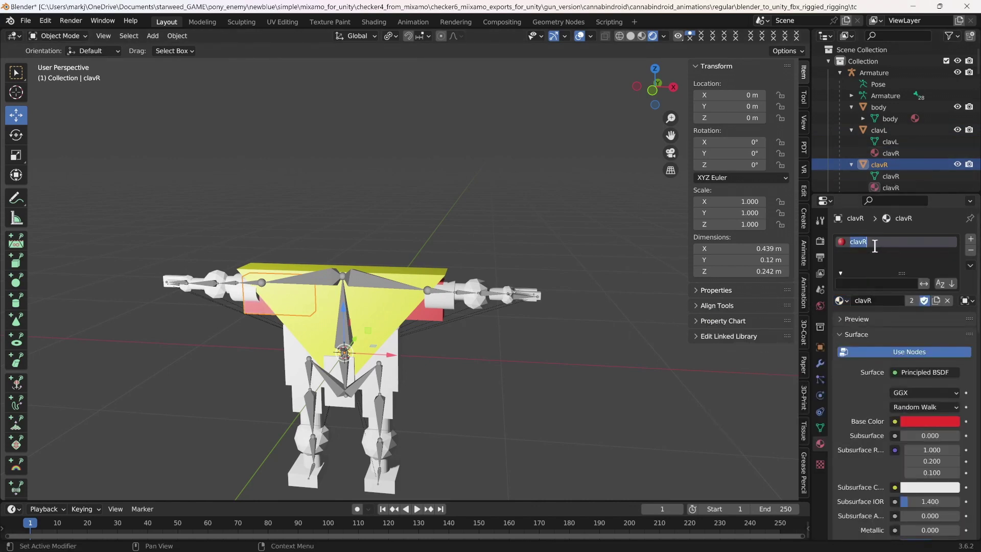
key(Return)
key(ctrl+s)
click(781, 204)
click(924, 301)
click(25, 21)
click(43, 110)
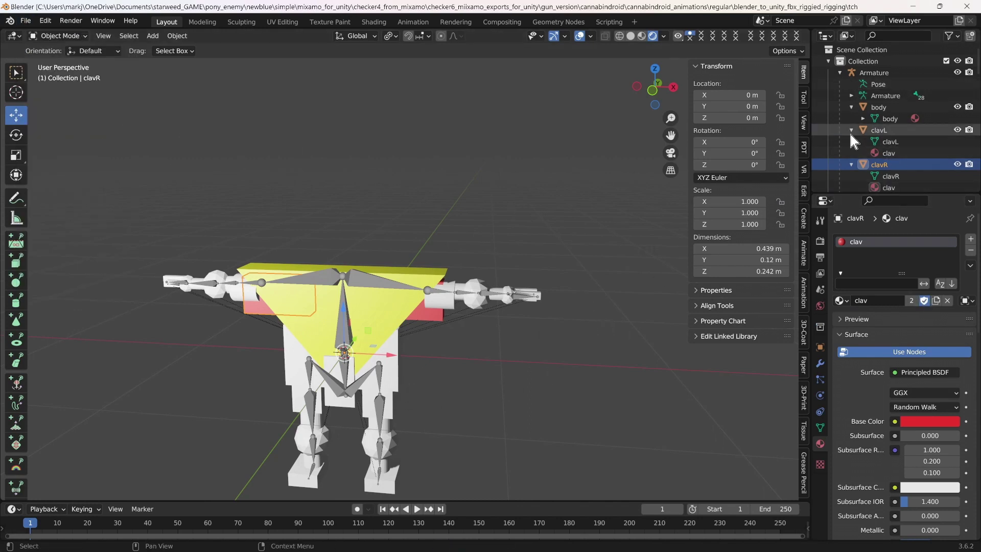
- Create a material named joint with a black base color on the elbowR mesh
scroll(913, 142, down, 1)
click(862, 109)
scroll(861, 110, down, 3)
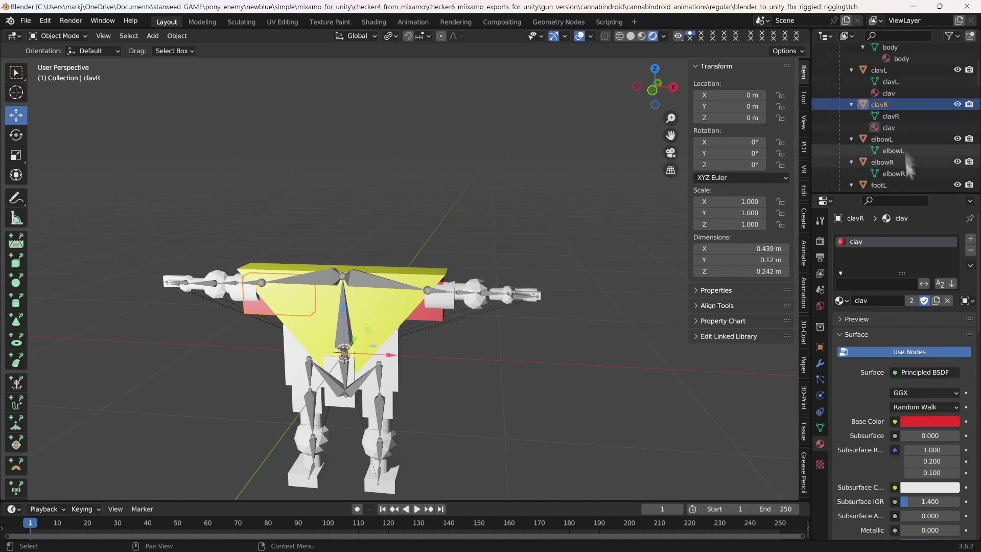
click(881, 164)
scroll(468, 222, up, 4)
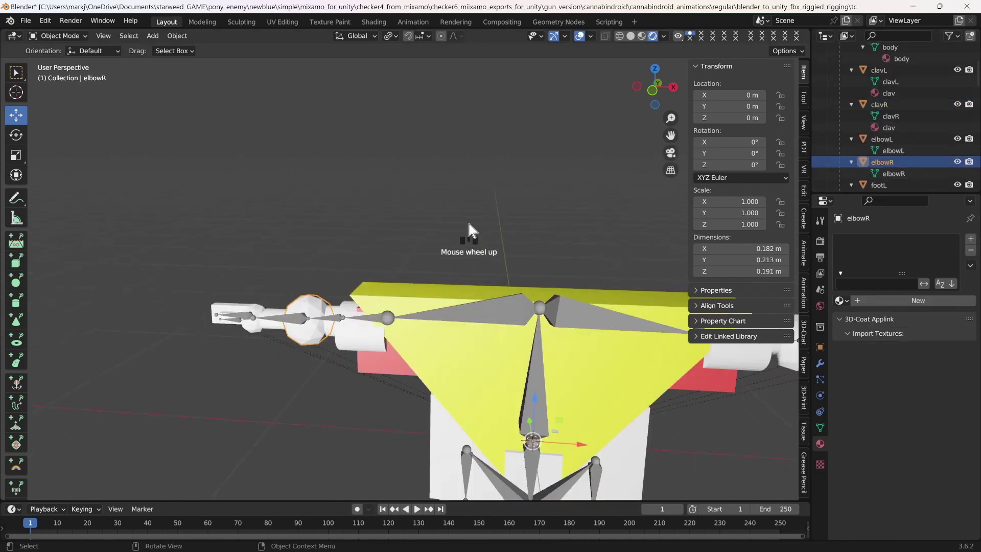
middle_drag(503, 240, 515, 234)
click(869, 302)
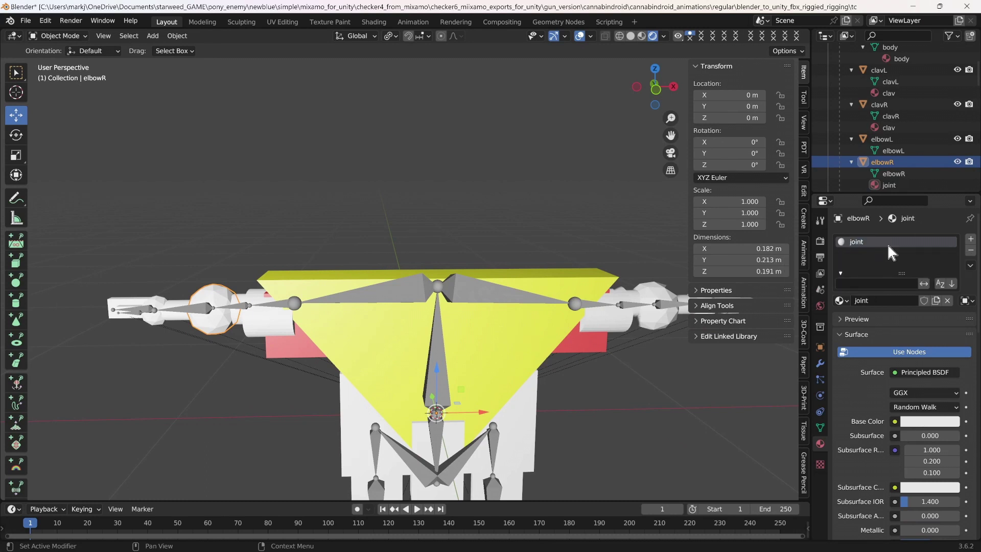
click(950, 424)
drag(928, 393, 880, 393)
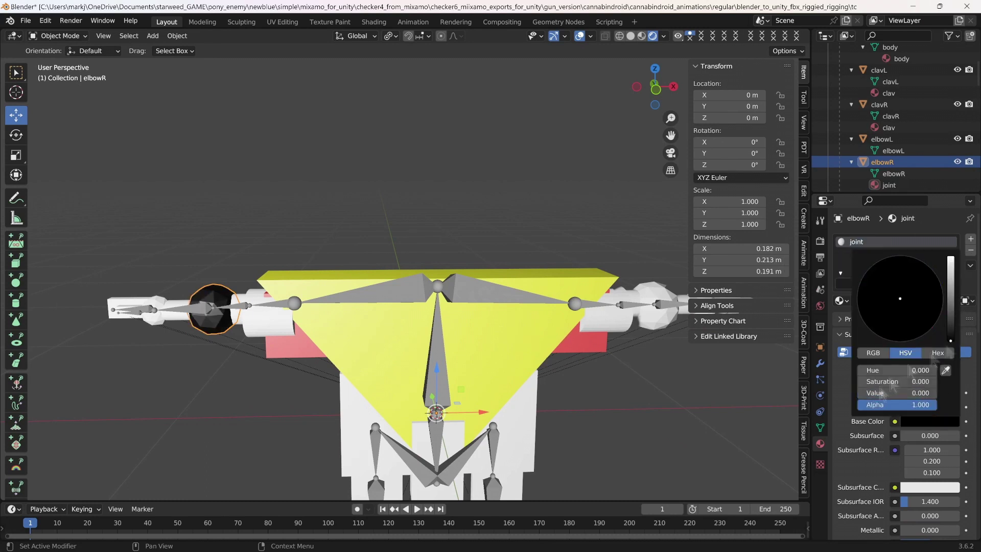
- Assign the black joint material to the elbowL mesh and save the file
click(660, 324)
click(846, 302)
click(736, 340)
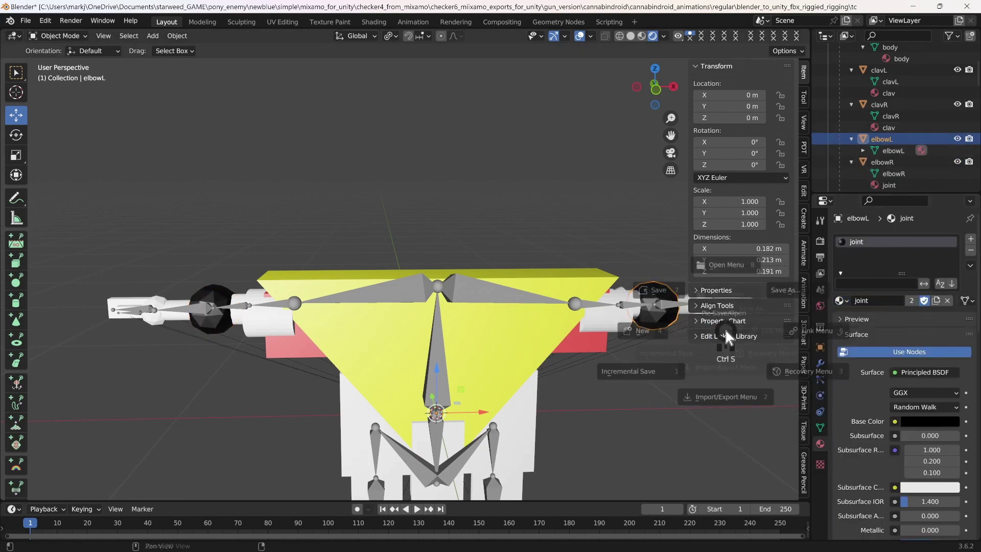
key(ctrl+s)
- Assign the joint material to the wristL mesh
scroll(654, 329, down, 3)
shift+middle_drag(634, 376, 654, 316)
scroll(584, 317, up, 2)
scroll(594, 314, down, 2)
middle_drag(594, 313, 665, 149)
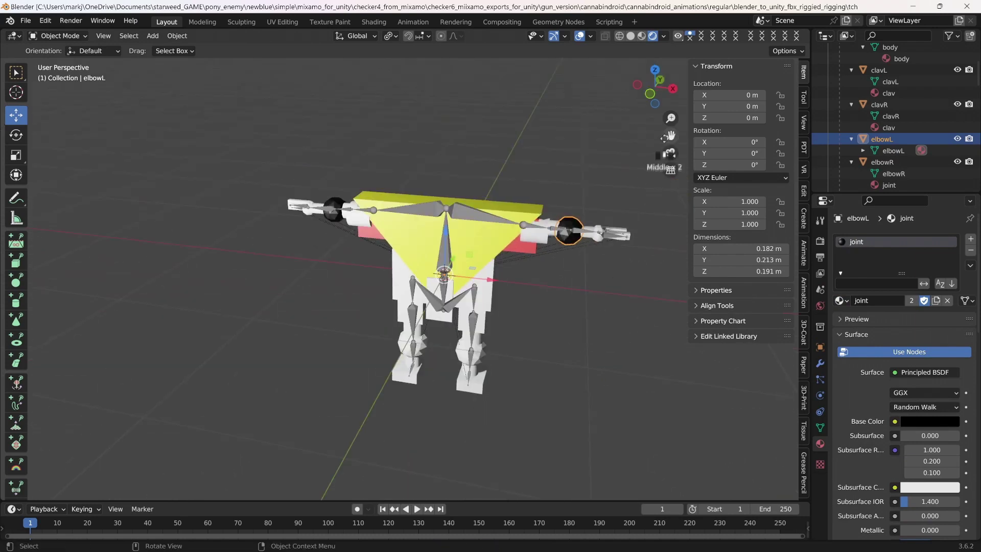
scroll(542, 332, up, 5)
scroll(542, 334, down, 4)
scroll(614, 357, up, 4)
click(667, 345)
drag(670, 136, 425, 109)
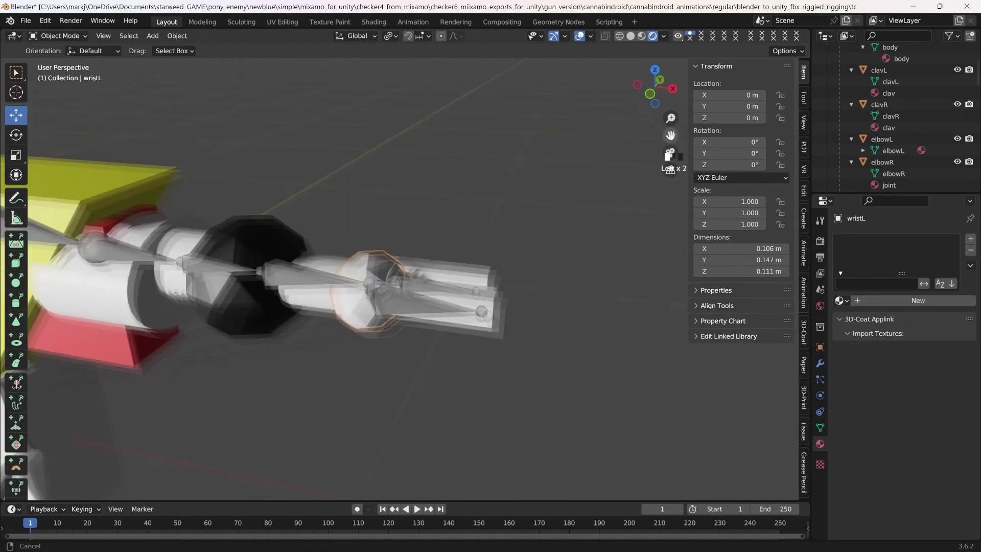
scroll(894, 173, down, 10)
click(842, 301)
click(790, 341)
- Assign the joint material to the wristR mesh and save the file
drag(671, 138, 256, 120)
click(217, 219)
click(840, 301)
click(758, 319)
scroll(314, 397, down, 3)
key(ctrl+s)
click(368, 372)
- Assign the joint material to the kneeL and kneeR meshes and save the file
middle_drag(674, 192, 667, 137)
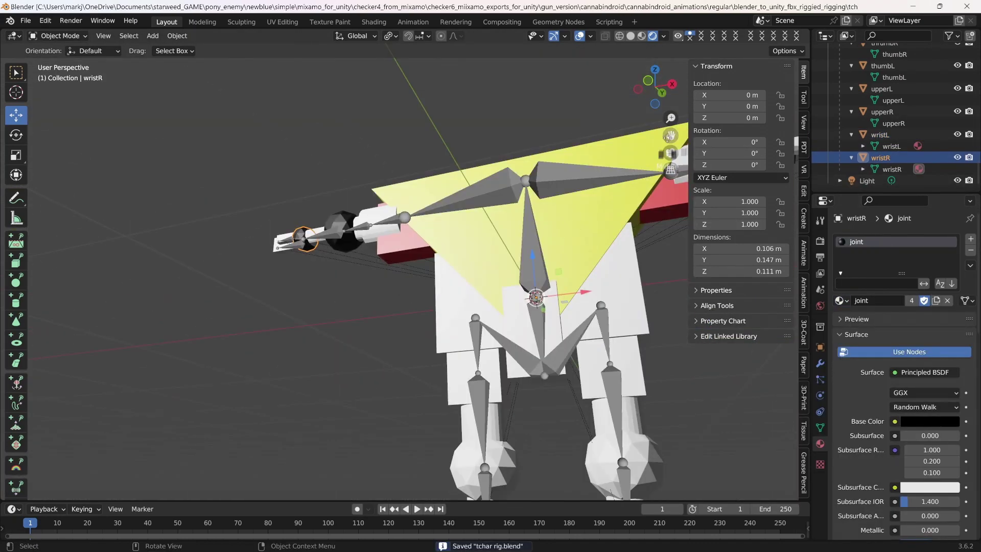
drag(668, 137, 564, 33)
click(489, 338)
scroll(899, 130, up, 10)
click(841, 301)
click(735, 340)
click(375, 355)
click(840, 300)
click(736, 339)
key(ctrl+s)
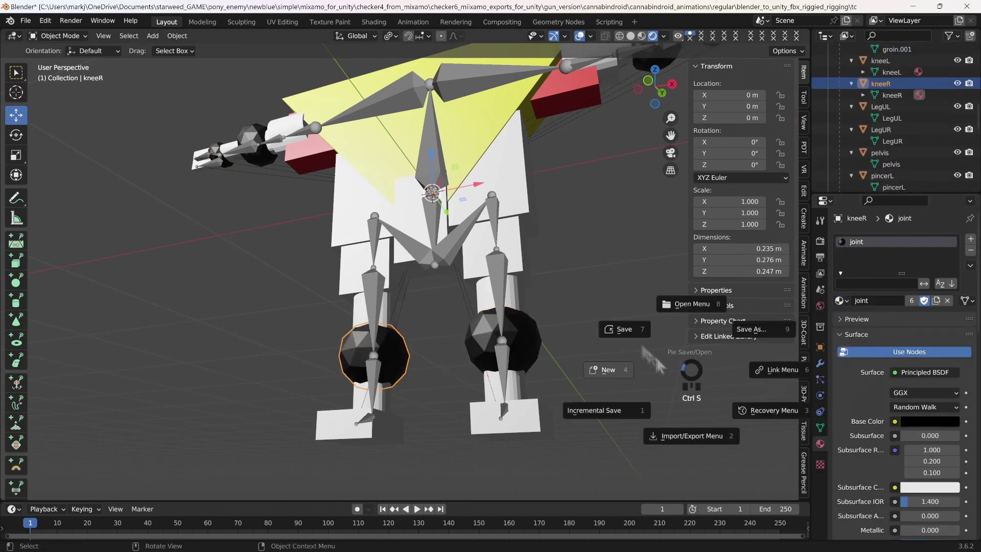
click(629, 328)
- Create a material named pelvis with an orange base color on the pelvis mesh and save the file
middle_drag(631, 297, 647, 329)
scroll(647, 328, down, 3)
click(474, 236)
click(841, 300)
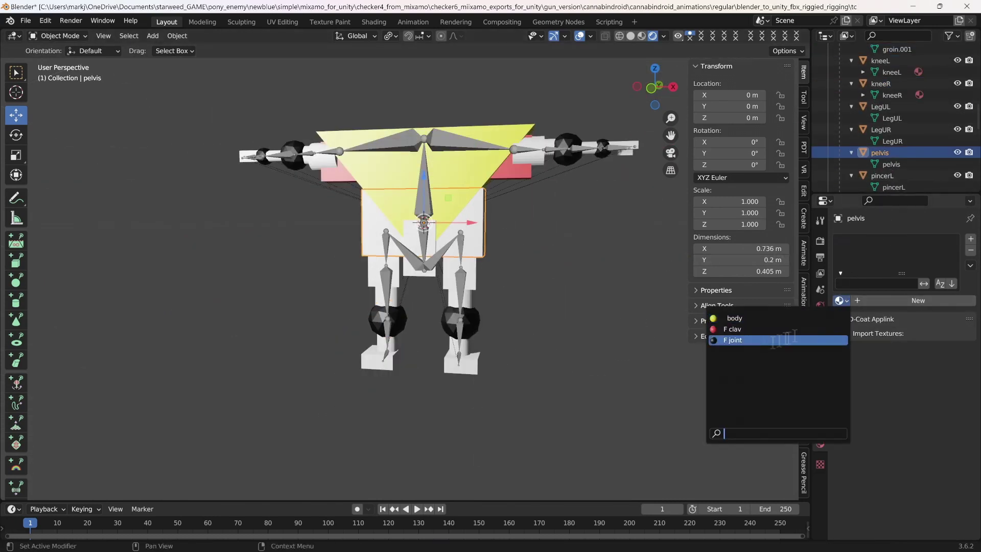
click(900, 299)
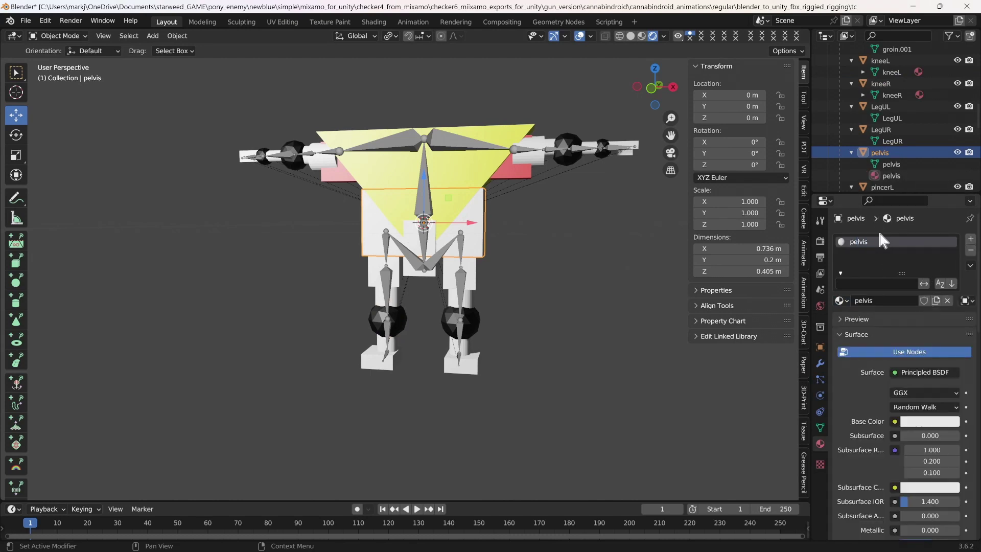
click(930, 422)
click(889, 325)
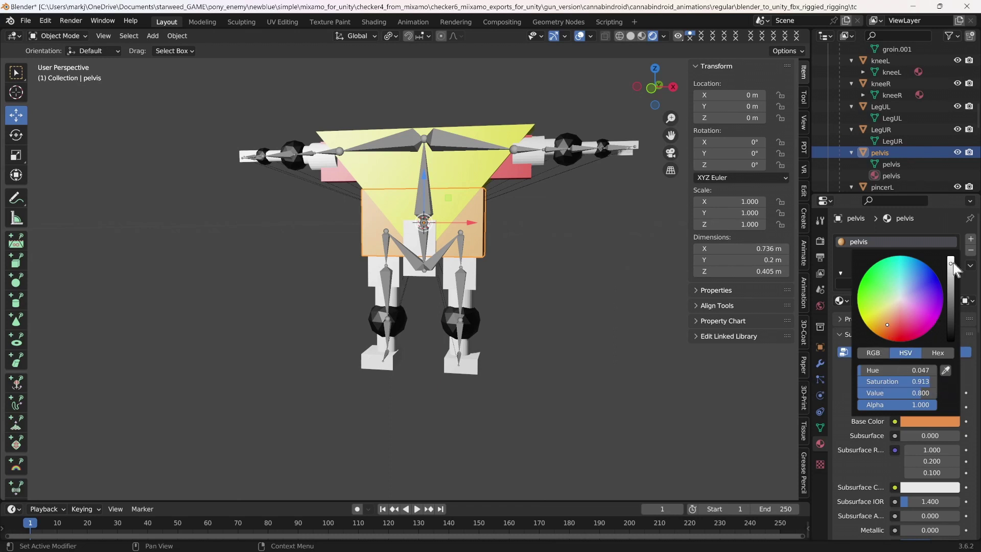
scroll(560, 381, down, 2)
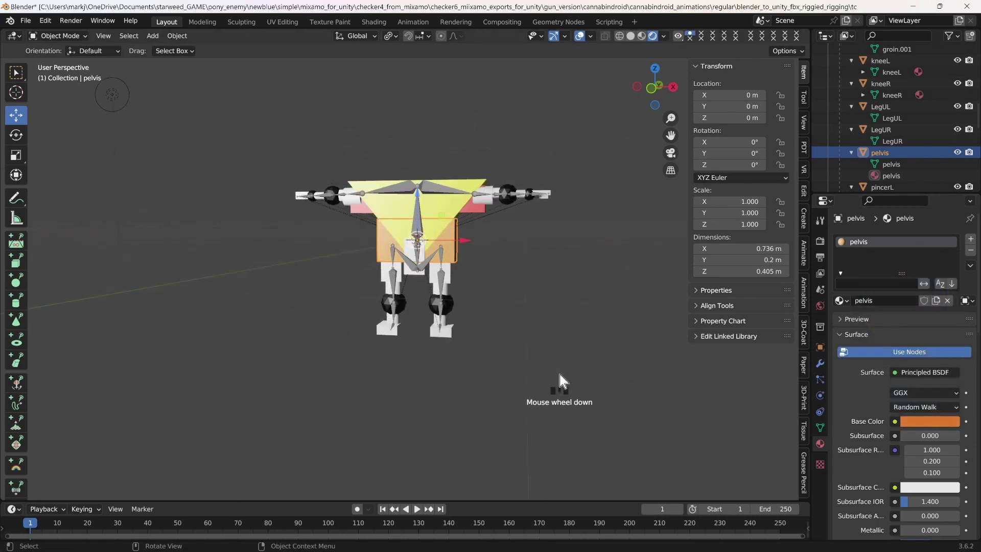
scroll(575, 322, up, 3)
key(ctrl+s)
scroll(628, 327, up, 3)
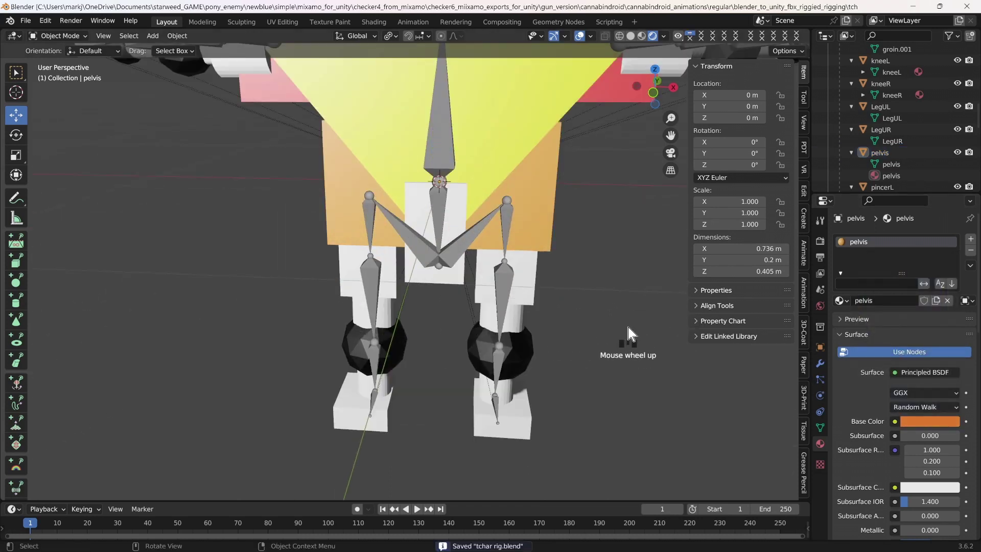
- Give the thighL mesh its own single-user copy of the red clav material and name it thigh
click(522, 280)
middle_drag(584, 289, 580, 266)
scroll(890, 147, down, 9)
click(842, 301)
click(761, 323)
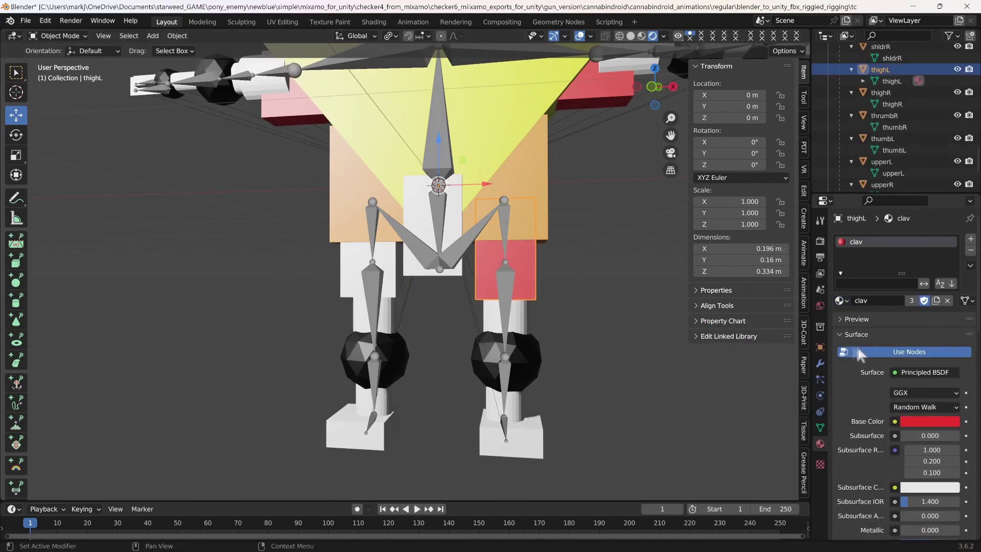
click(924, 301)
click(918, 301)
click(886, 300)
click(886, 300)
text(thigh)
key(Return)
- Assign the thigh material to the thighR mesh and save the file
click(352, 260)
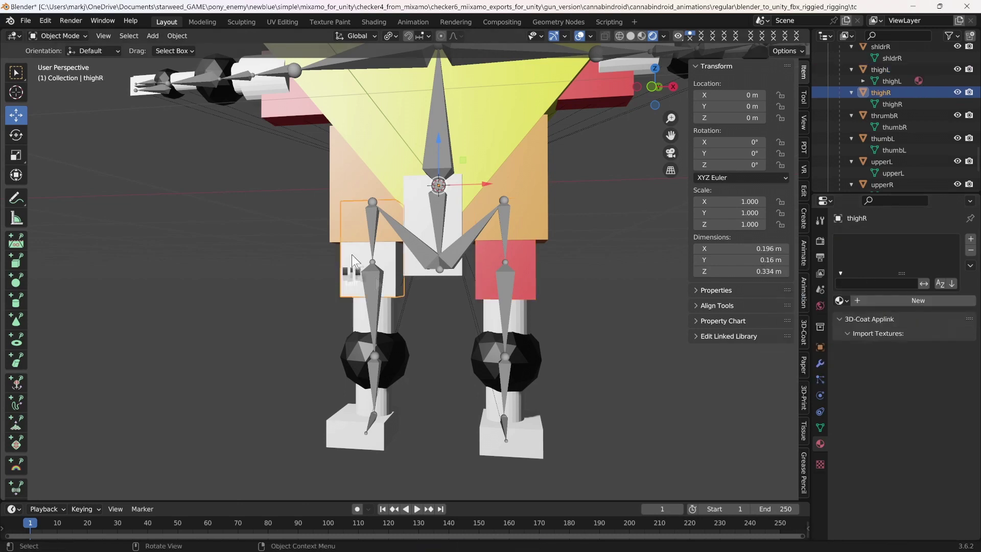
click(842, 300)
click(718, 364)
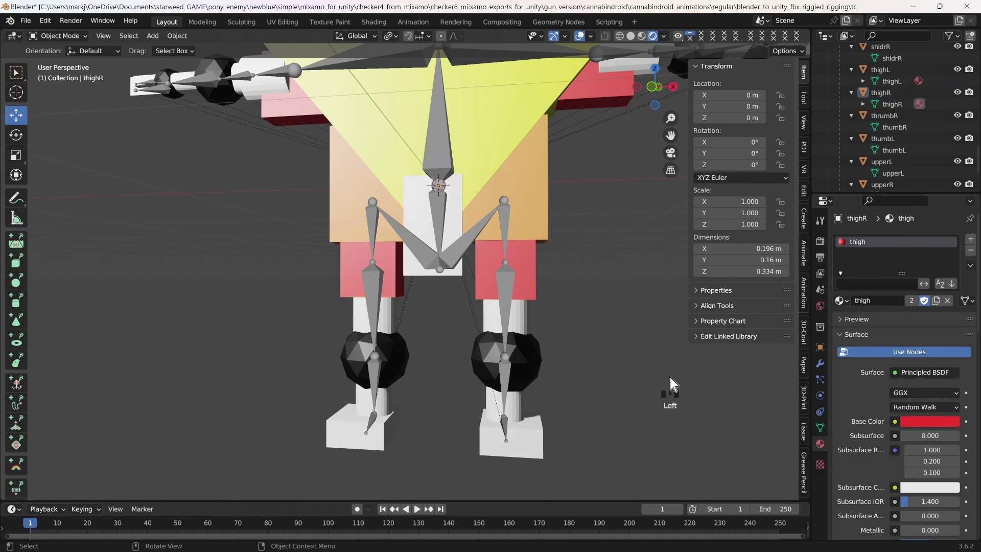
key(ctrl+s)
- Create a material named upperL with a medium gray base color on the LegUL mesh
click(519, 316)
click(918, 301)
click(930, 422)
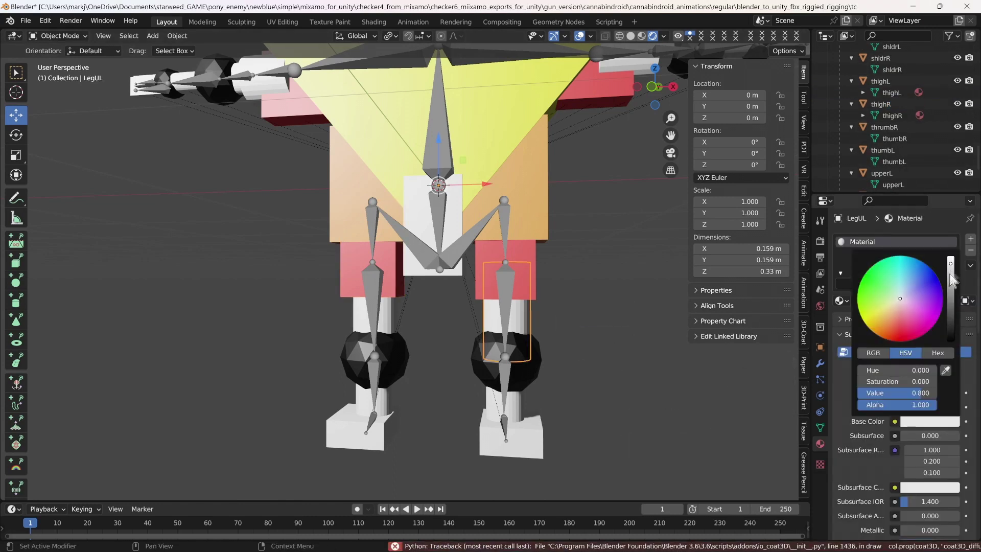
drag(951, 280, 951, 299)
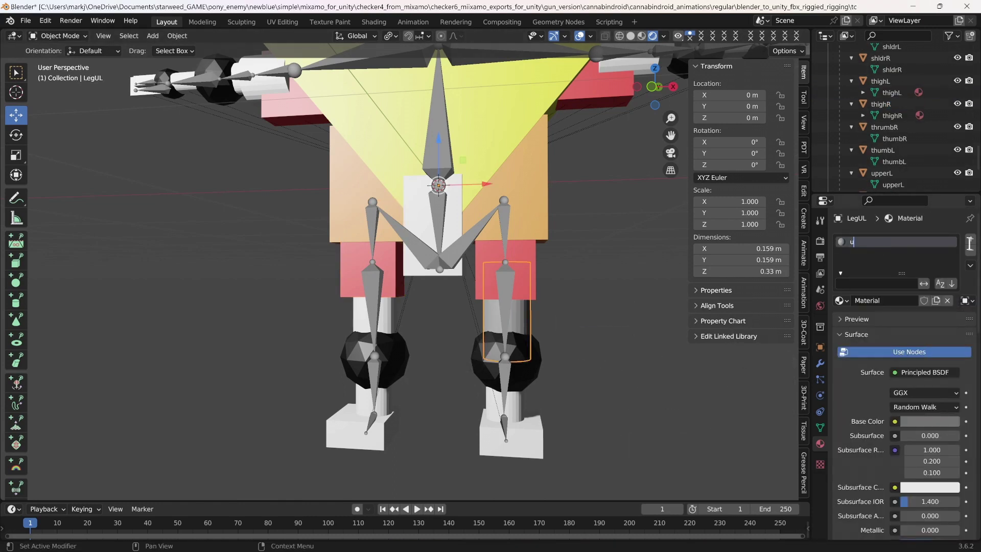
key(Return)
- Assign the upperL material to the LegUR mesh and save the file
click(378, 327)
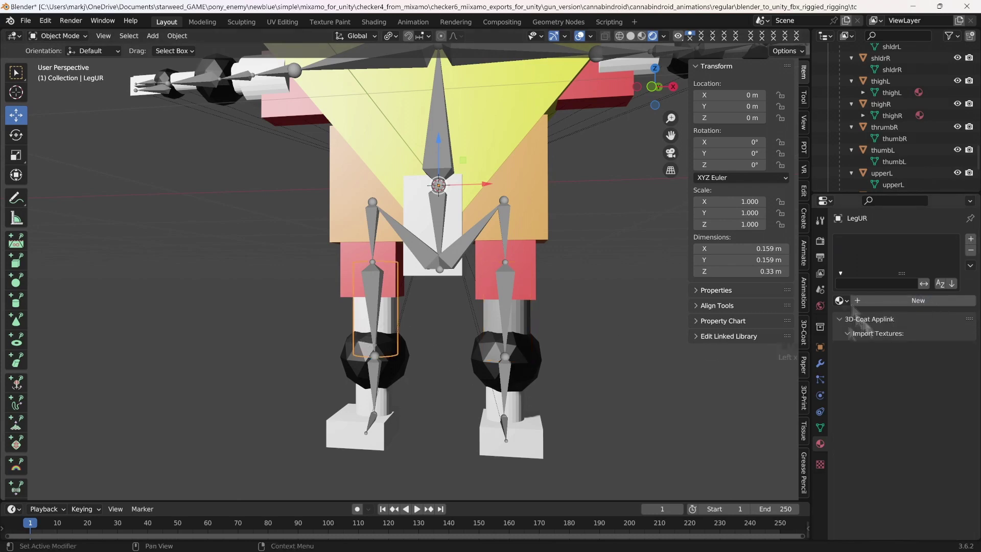
click(840, 300)
click(749, 371)
key(ctrl+s)
click(558, 343)
- Give the shinR mesh its own copy of the gray upperL material and name it lowerL
click(378, 403)
click(840, 300)
click(731, 370)
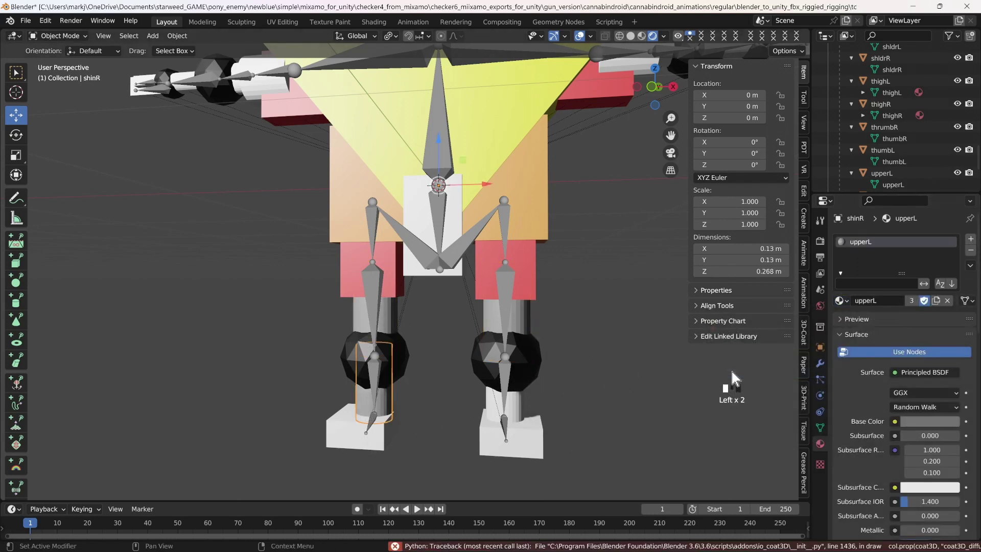
click(911, 300)
click(894, 300)
text(lowerL)
click(840, 300)
- Assign the lowerL material to the shinL mesh and save the file
click(513, 403)
click(840, 301)
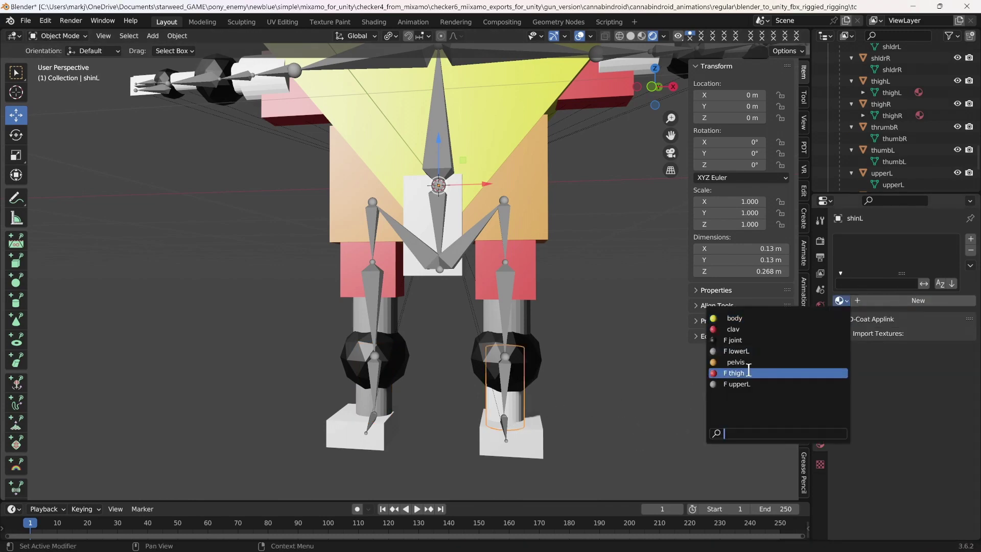
click(744, 352)
key(ctrl+s)
click(576, 342)
- Give the groin mesh its own copy of the yellow body material and name it groin
click(415, 228)
scroll(922, 143, down, 4)
scroll(922, 142, up, 5)
scroll(945, 112, up, 4)
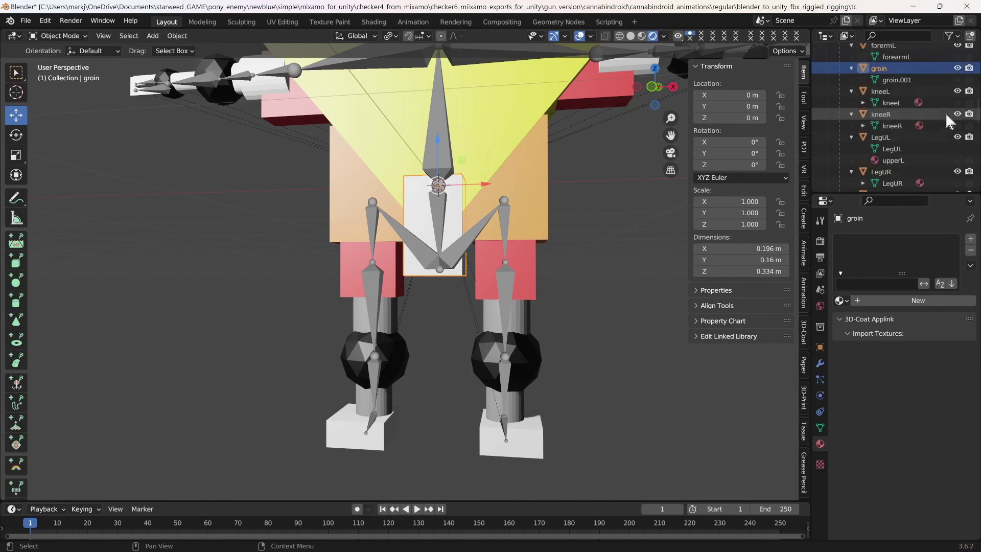
click(839, 300)
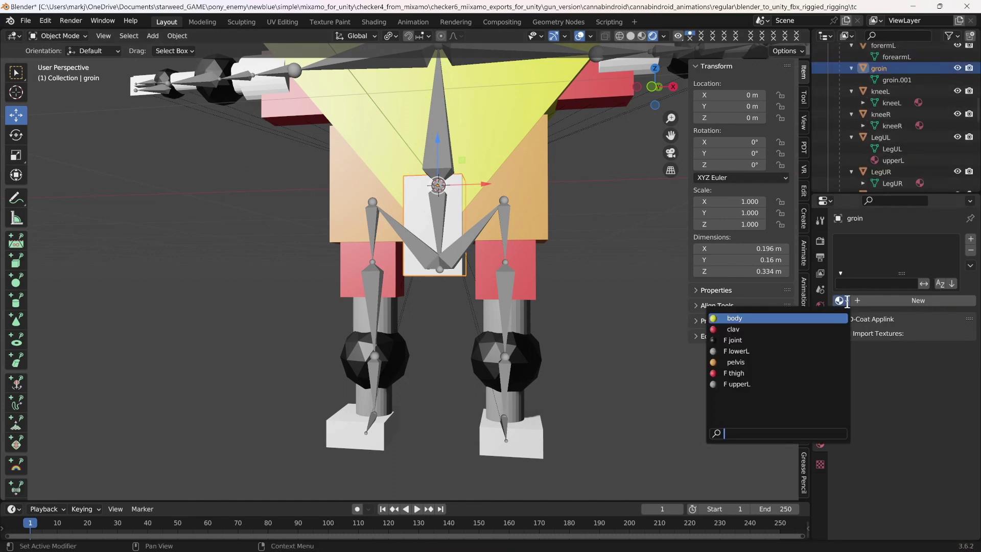
click(736, 318)
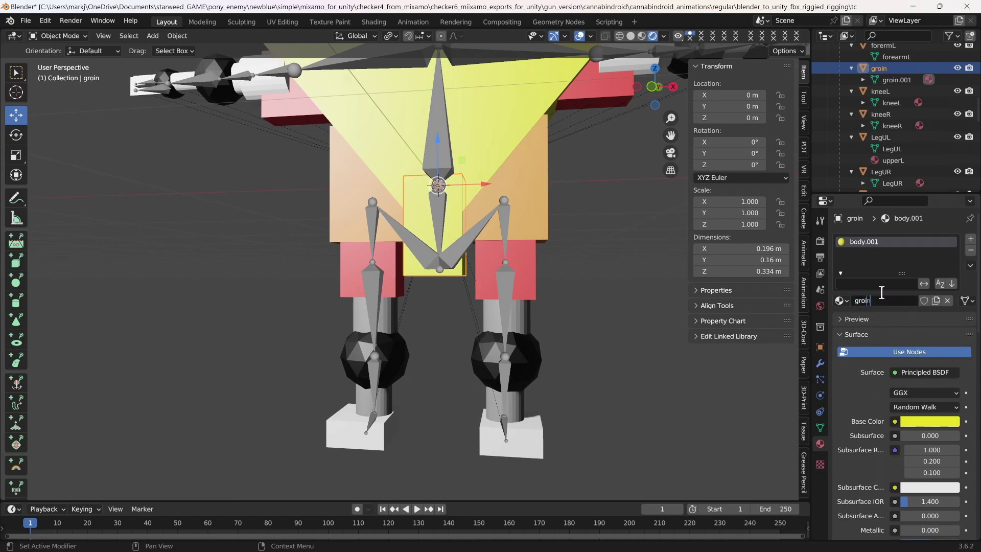
- Create a material named shldlr with a dark gray base color on the shldrR mesh
middle_drag(643, 343, 485, 317)
scroll(577, 195, up, 3)
drag(671, 137, 750, 279)
click(341, 243)
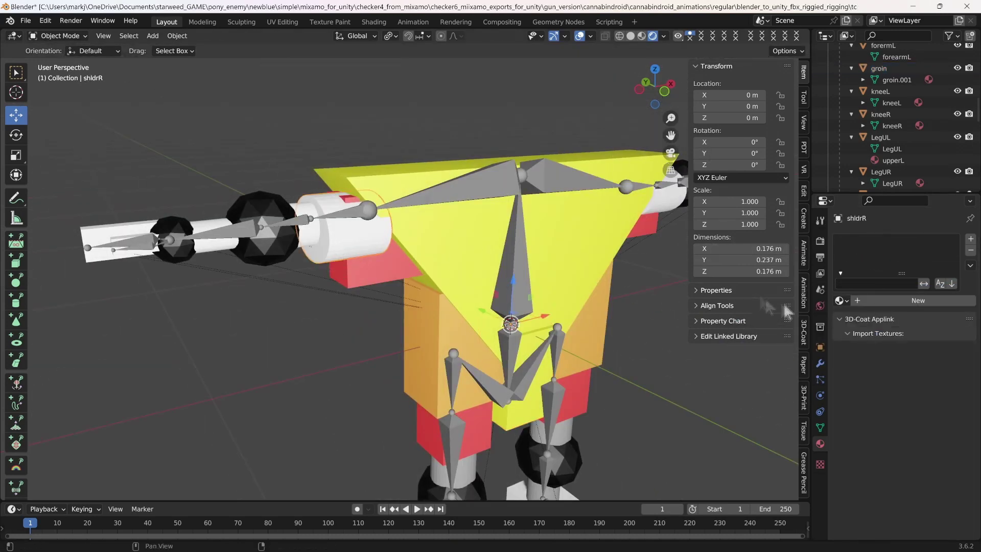
click(919, 300)
click(940, 422)
scroll(952, 360, down, 10)
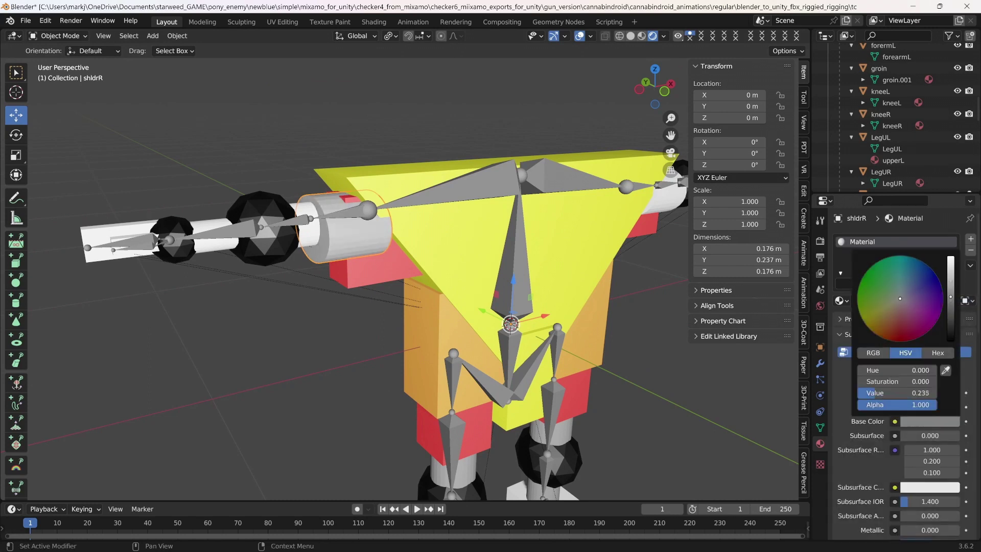
double_click(870, 242)
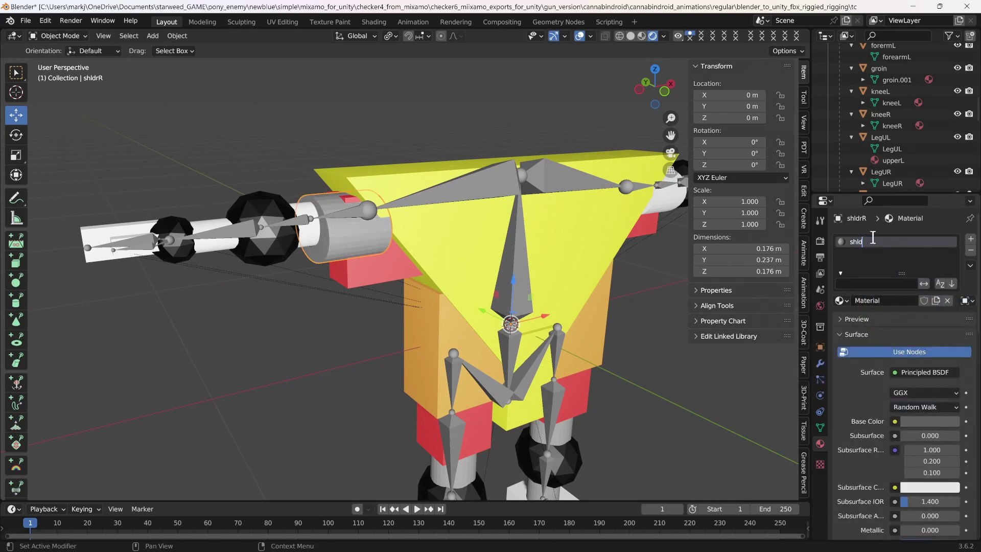
click(663, 200)
- Assign the shldlr material to the shldrL mesh and save the file
drag(670, 137, 430, 163)
click(841, 300)
click(747, 384)
scroll(592, 335, down, 3)
middle_drag(593, 336, 524, 291)
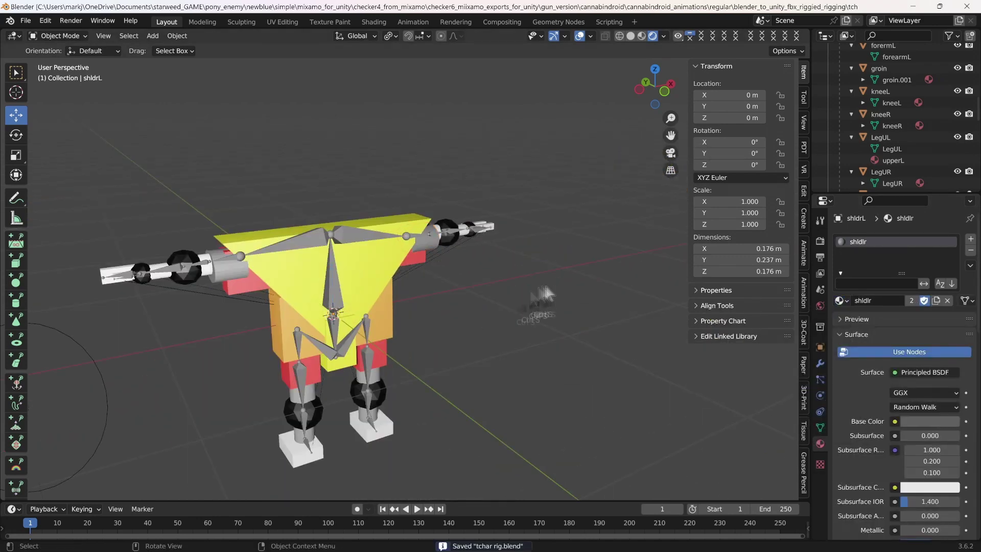
- Turn off the In Front viewport display of the Armature and save the file
scroll(522, 294, down, 2)
scroll(581, 286, up, 3)
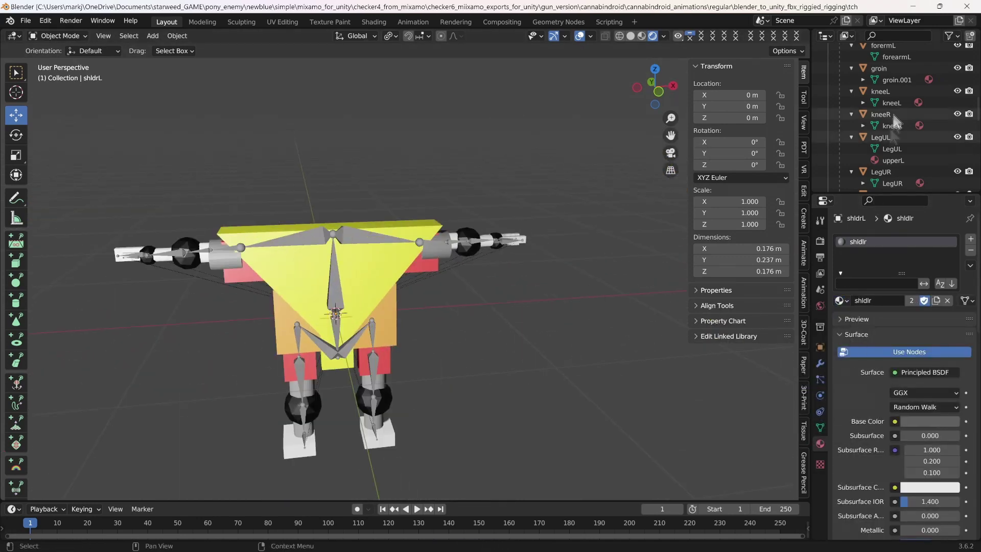
scroll(884, 118, up, 6)
click(875, 73)
click(820, 395)
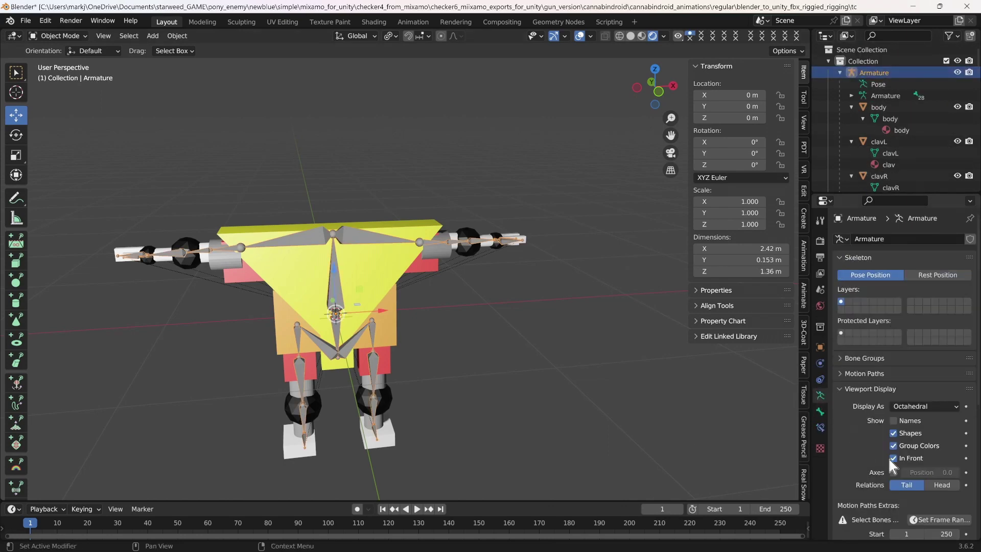
click(894, 459)
key(ctrl+s)
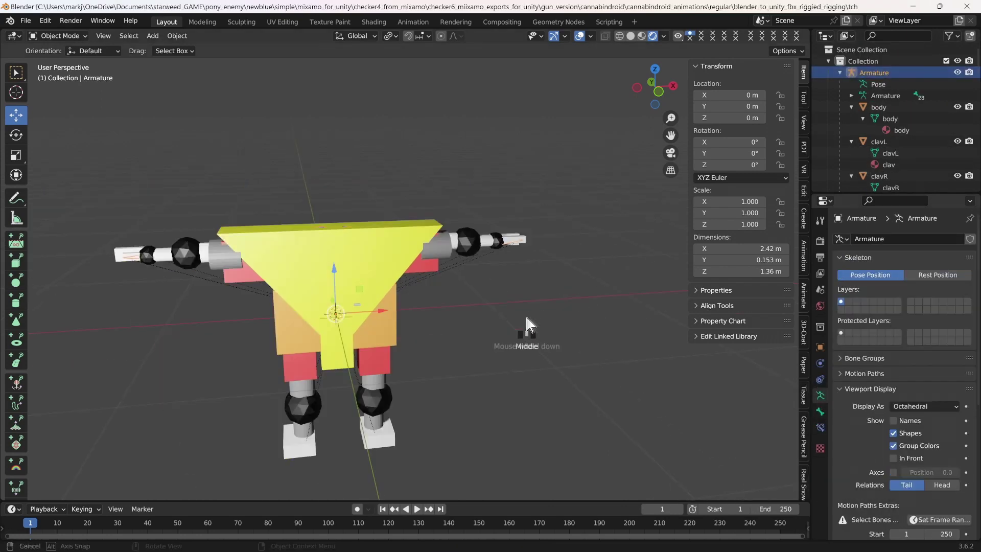
- Create a material named thumb with a crimson red base color on the thumbL mesh
middle_drag(527, 318, 577, 302)
drag(671, 135, 670, 153)
scroll(571, 318, up, 4)
scroll(571, 318, down, 4)
scroll(570, 315, down, 5)
middle_drag(570, 315, 563, 385)
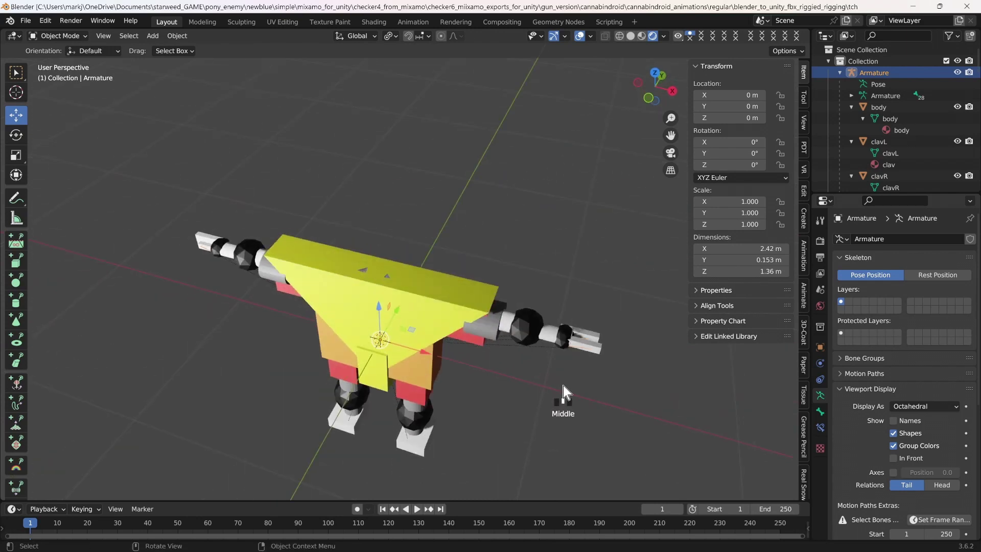
click(582, 339)
click(820, 443)
click(845, 301)
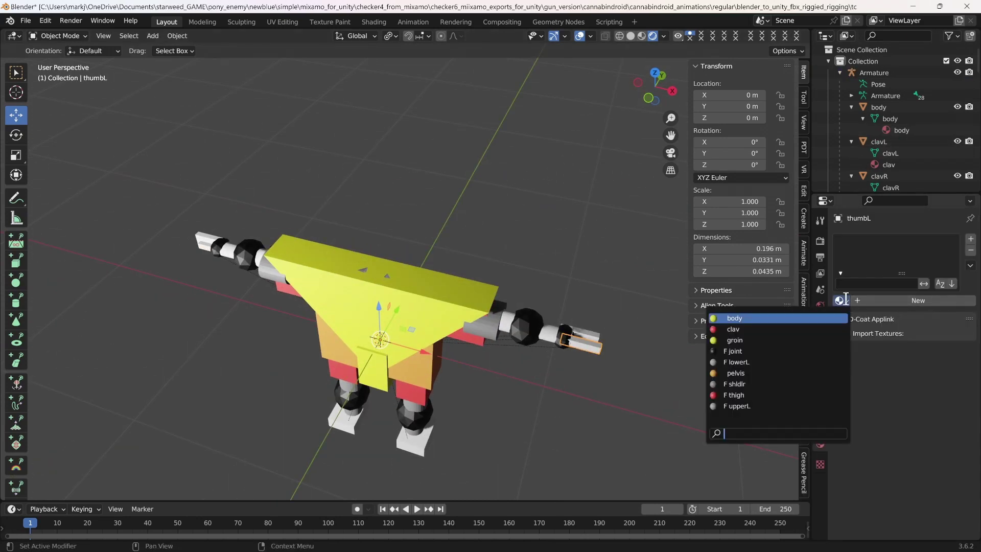
click(903, 300)
click(914, 422)
click(904, 332)
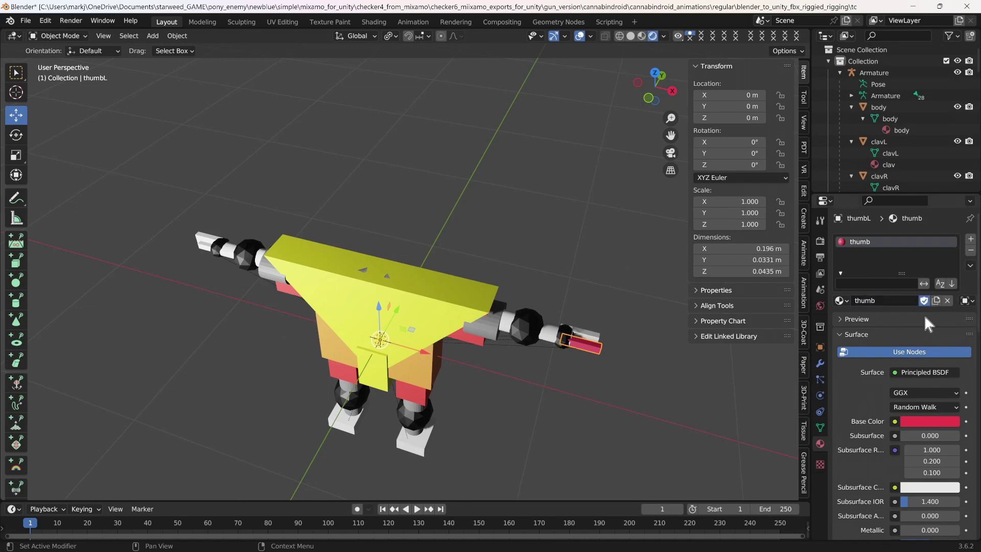
- Assign the thumb material to the thrumbR mesh and save the file
middle_drag(486, 231, 566, 228)
click(265, 402)
click(843, 303)
click(736, 405)
scroll(633, 394, up, 2)
key(ctrl+s)
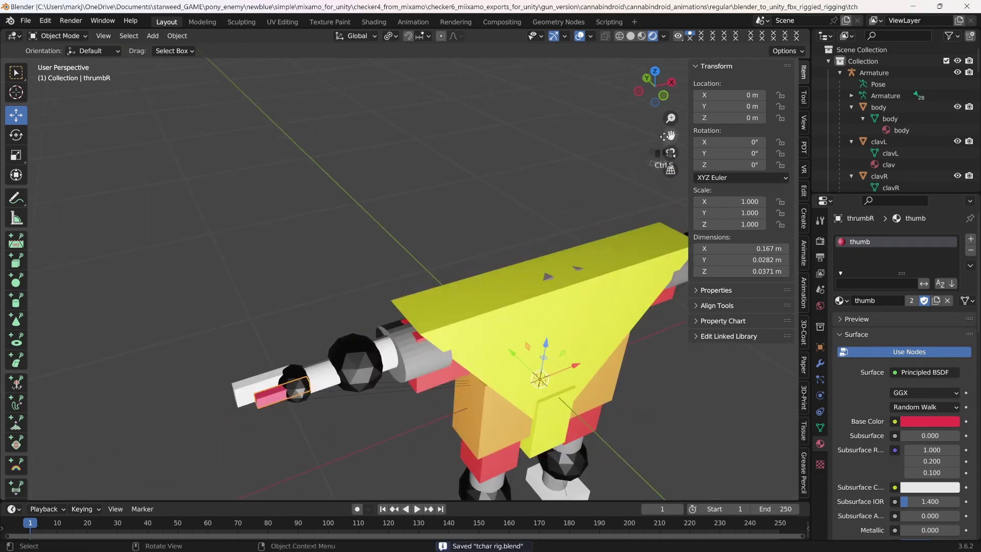
- Create a material named pincer with a yellow base color on the robot's right pincer mesh
middle_drag(634, 394, 610, 332)
scroll(547, 312, down, 3)
scroll(547, 311, up, 2)
drag(669, 136, 773, 190)
click(172, 361)
click(909, 299)
right_click(954, 429)
click(950, 422)
click(872, 316)
- Assign the pincer material to the robot's left pincer mesh and save the file
middle_drag(715, 384, 670, 381)
drag(670, 135, 670, 158)
click(639, 263)
click(842, 301)
click(750, 374)
middle_drag(632, 391, 604, 379)
scroll(627, 409, down, 5)
key(ctrl+s)
click(604, 391)
- Create a material named upperArm with a light gray base color on the upperL mesh and save the file
scroll(604, 396, up, 5)
click(532, 281)
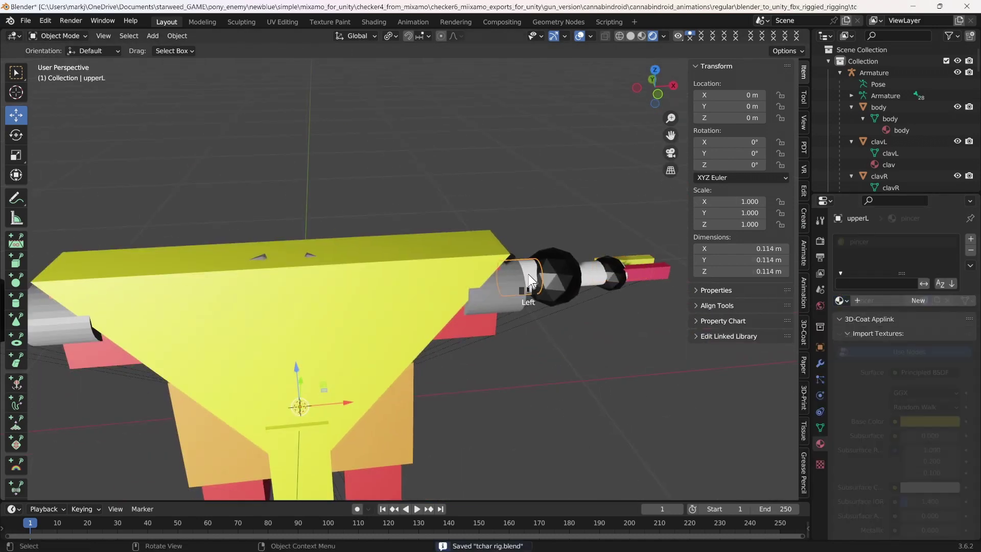
click(945, 299)
click(935, 420)
drag(950, 268, 951, 281)
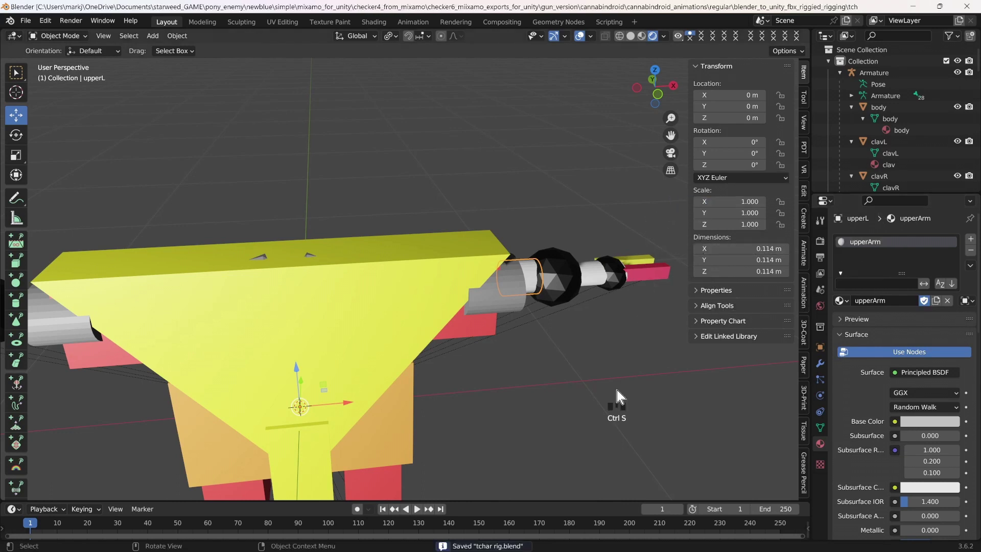
- Give the forermL mesh its own copy of the upperArm material and name it foreArm
click(597, 276)
click(915, 300)
click(840, 300)
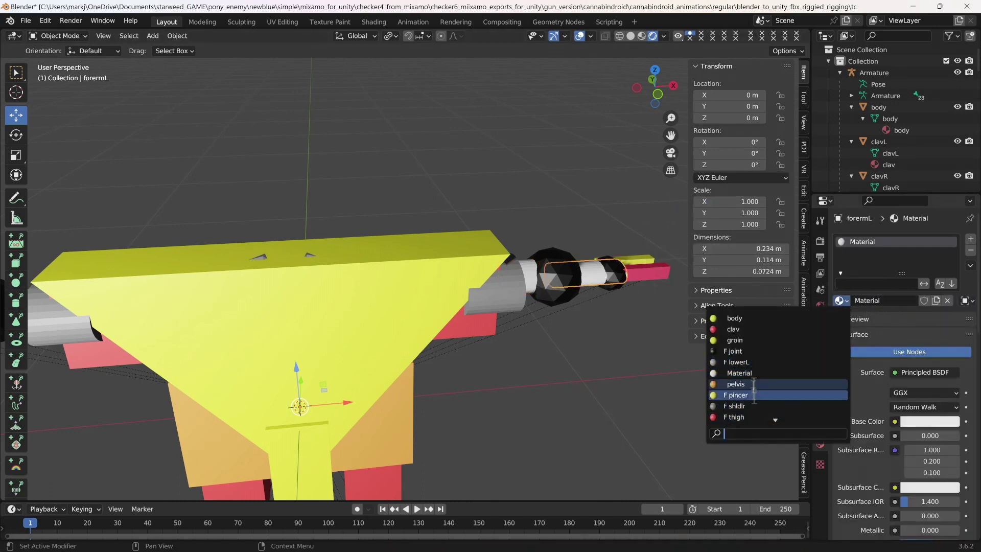
scroll(766, 400, down, 3)
click(758, 410)
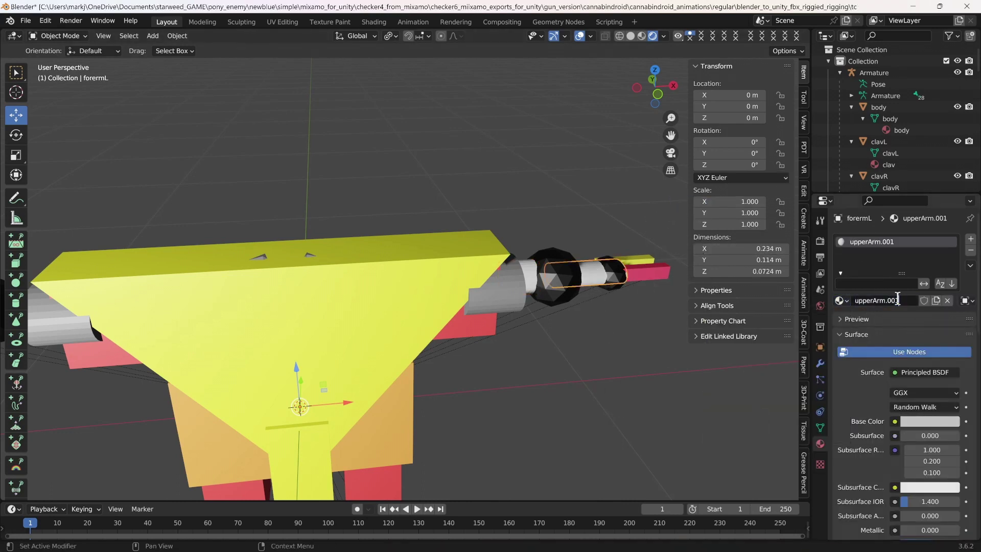
text(foreArm)
key(Return)
- Assign the upperArm material to the upperR mesh
click(841, 300)
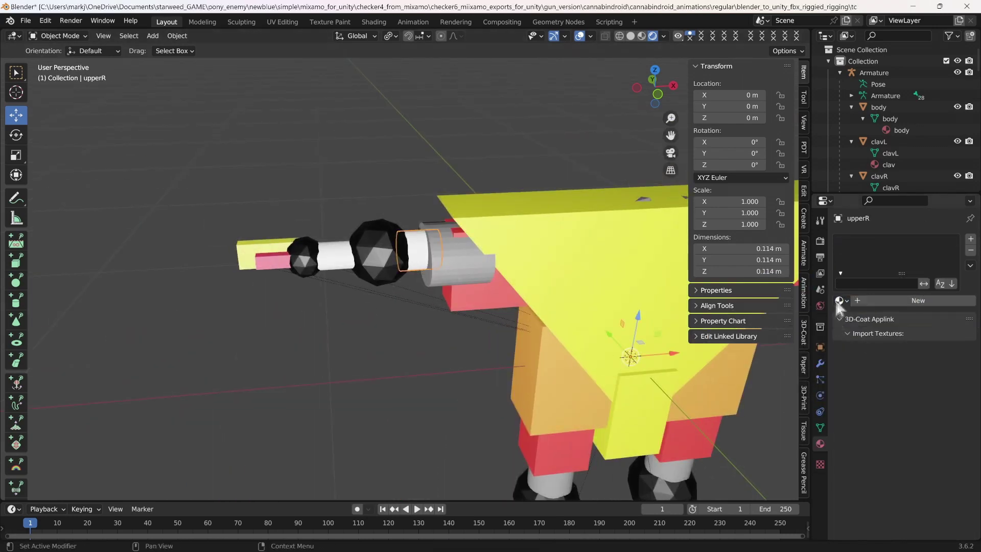
click(838, 301)
scroll(782, 407, down, 3)
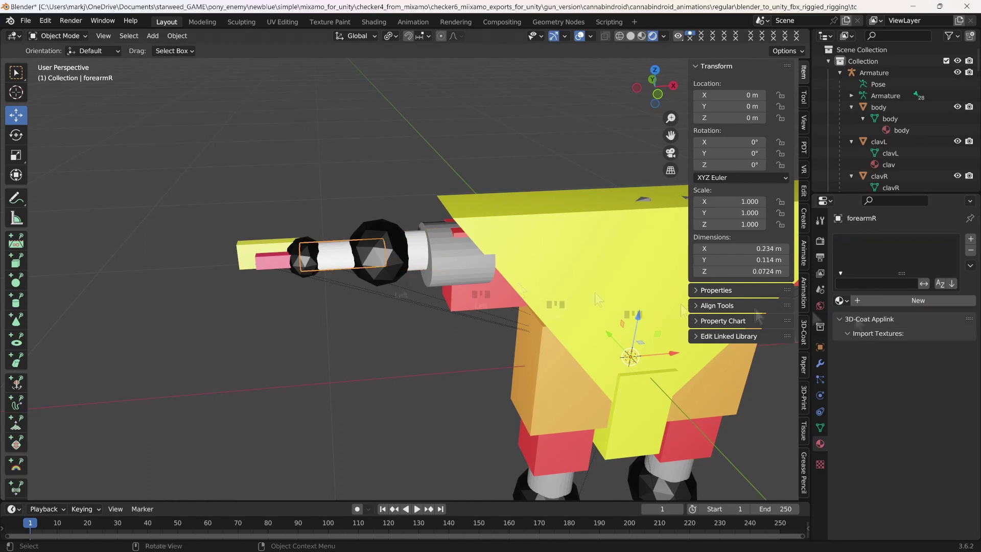
- Assign the foreArm material to the forearmR mesh and save the file
click(841, 301)
click(782, 339)
scroll(432, 390, down, 4)
key(ctrl+s)
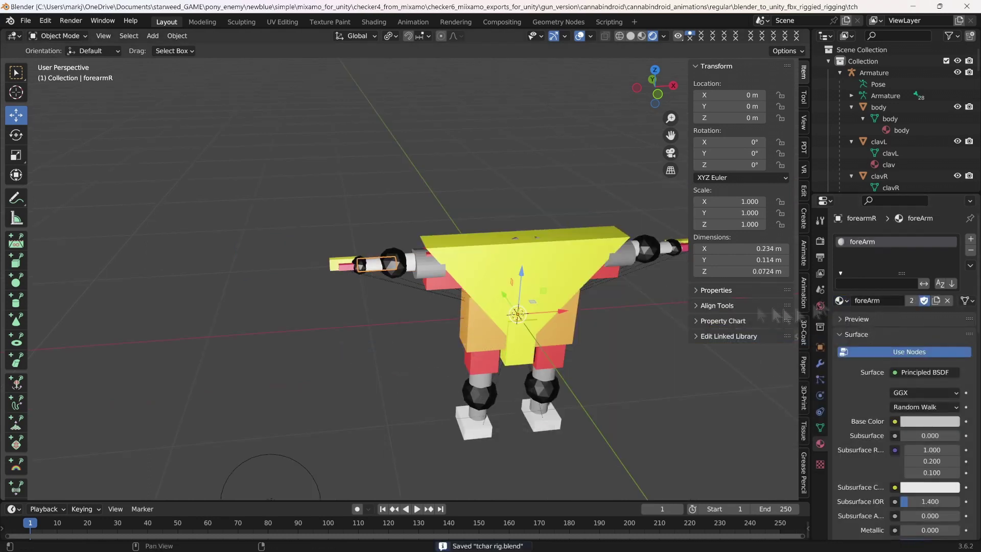
- Create a material named foot with a near-black base color on the footR mesh
scroll(881, 127, down, 5)
scroll(912, 160, down, 4)
click(879, 128)
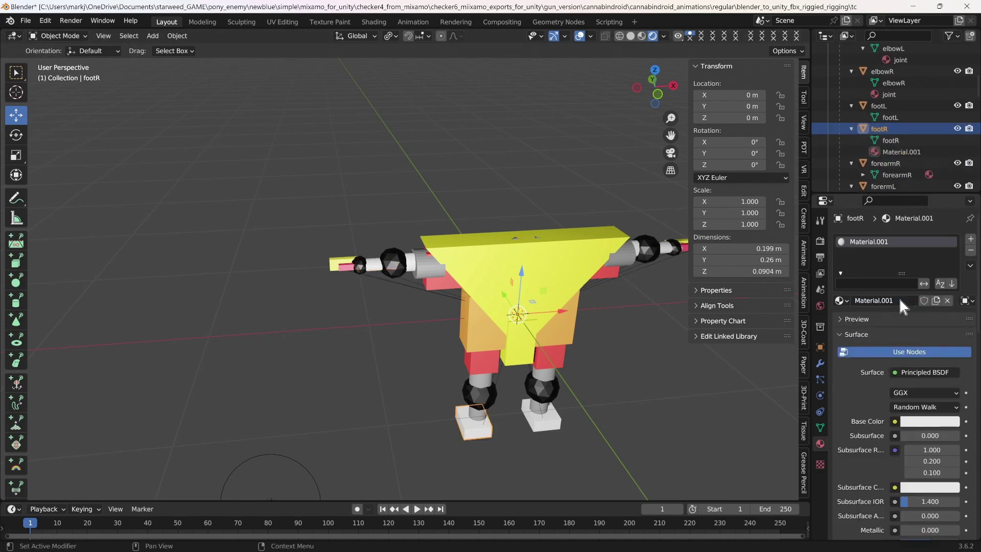
click(930, 421)
drag(951, 258, 951, 332)
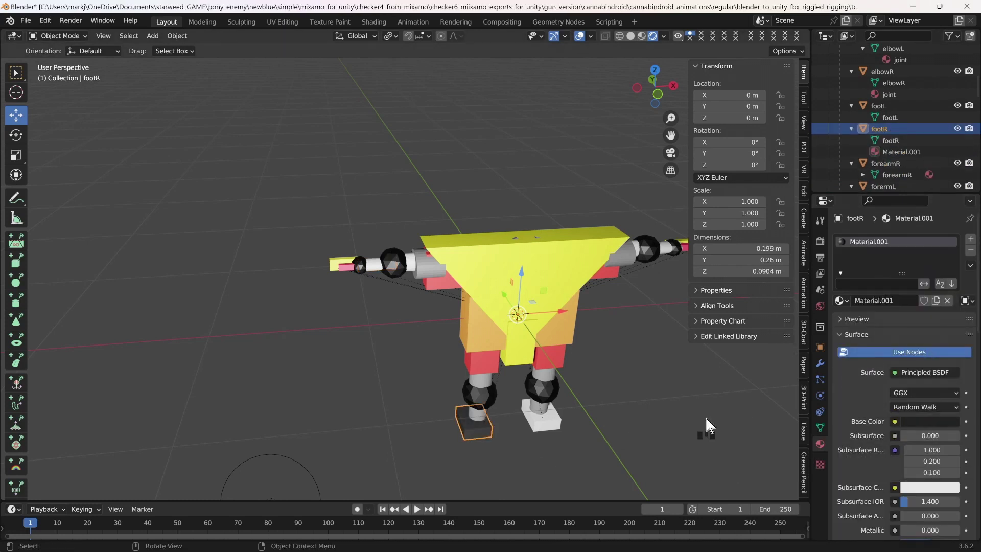
double_click(855, 302)
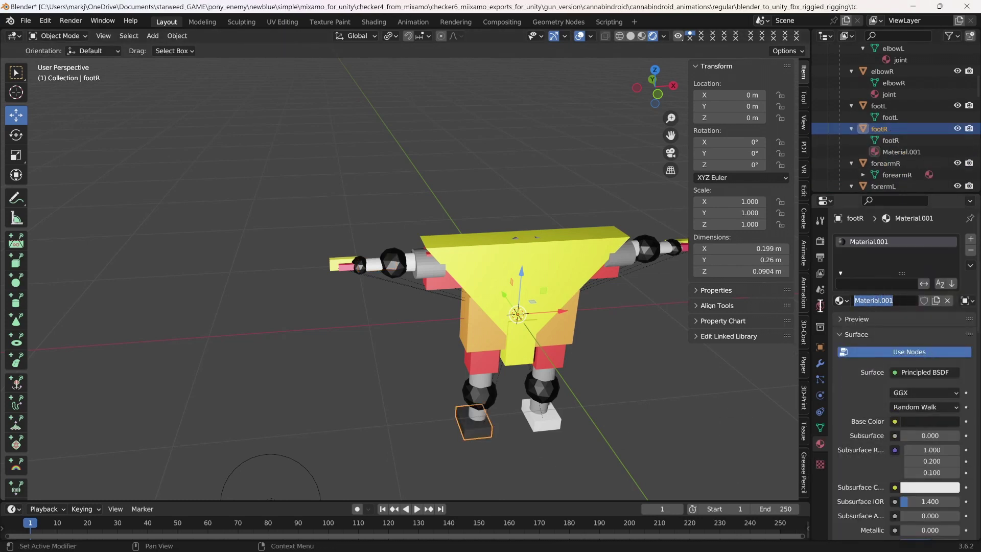
- Assign the foot material to the footL mesh
click(551, 427)
click(843, 301)
click(751, 357)
- Examine the robot's arms and the whole model to check that every mesh has its material
scroll(423, 293, up, 3)
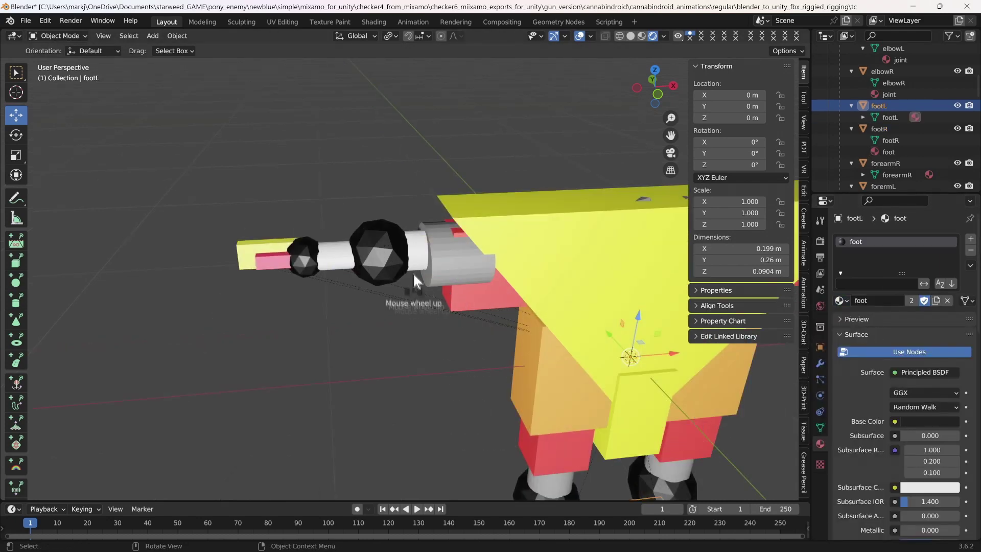
click(335, 256)
scroll(354, 343, down, 4)
middle_drag(354, 342, 707, 212)
click(717, 361)
scroll(585, 387, down, 4)
click(654, 322)
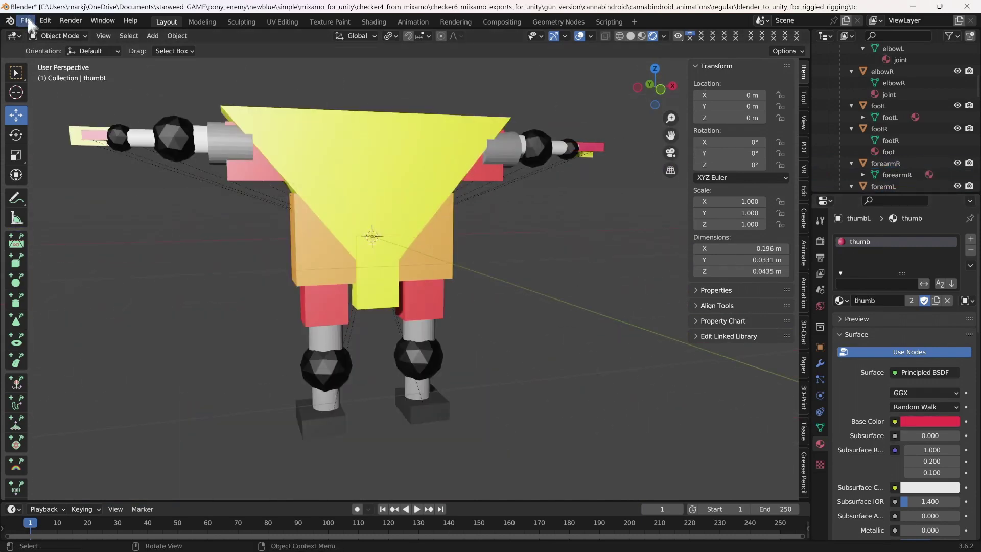
- Select the armature and save the file
key(ctrl+s)
scroll(921, 84, up, 6)
click(876, 72)
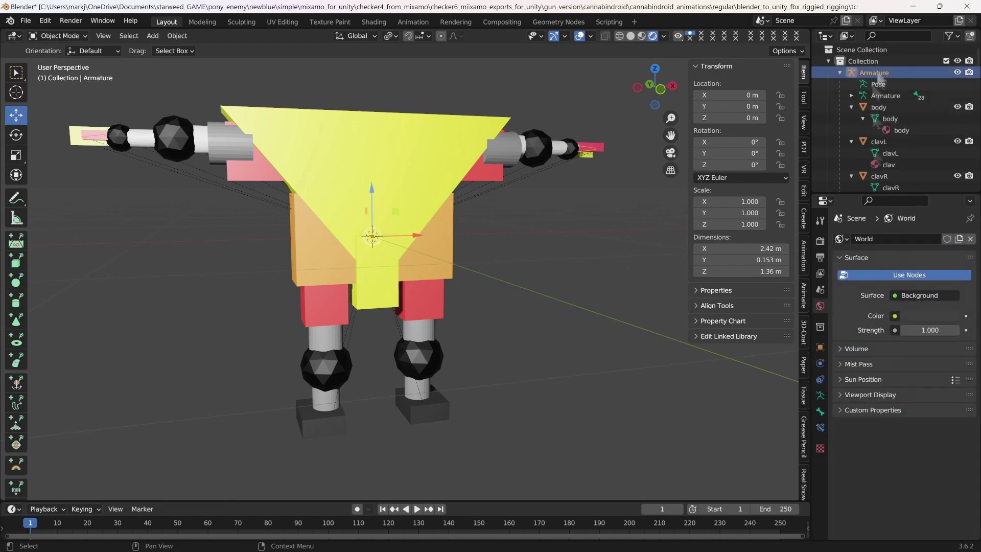
middle_drag(756, 406, 636, 401)
scroll(636, 401, down, 4)
key(ctrl+s)
click(541, 330)
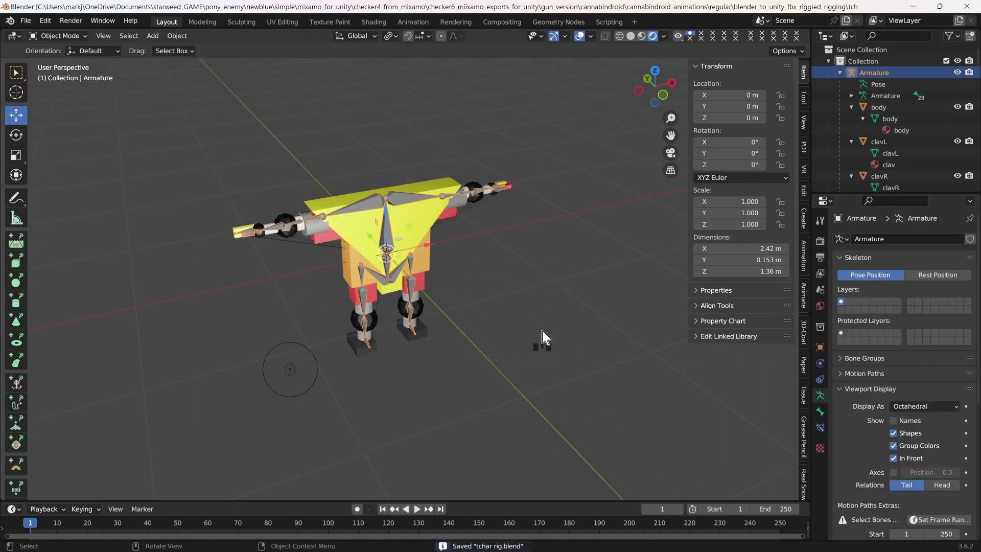
- Deselect the armature, collapse its hierarchy in the outliner, and save the file
scroll(293, 303, up, 5)
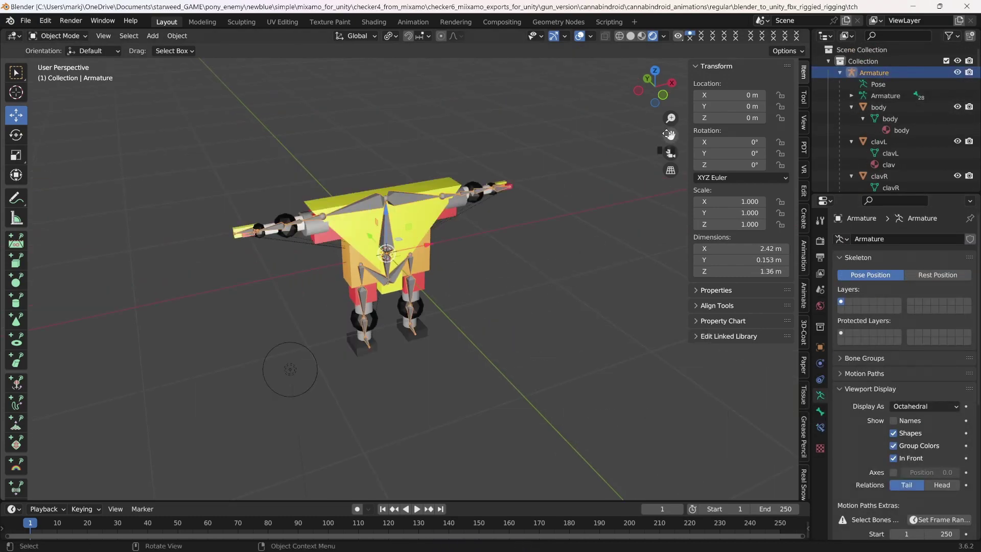
middle_drag(293, 303, 644, 159)
drag(671, 136, 727, 268)
scroll(348, 312, up, 1)
scroll(348, 313, down, 1)
middle_drag(355, 357, 307, 365)
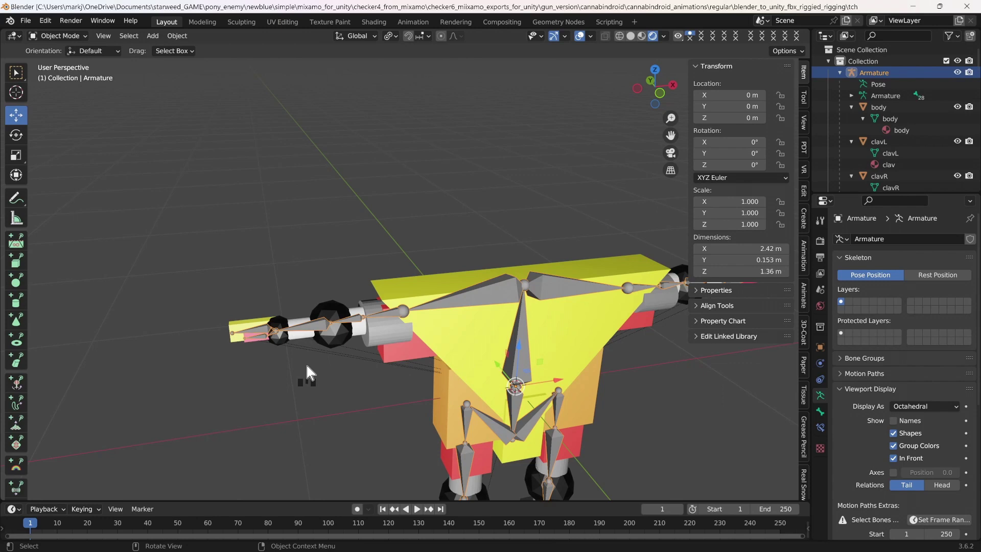
scroll(306, 364, down, 3)
click(277, 195)
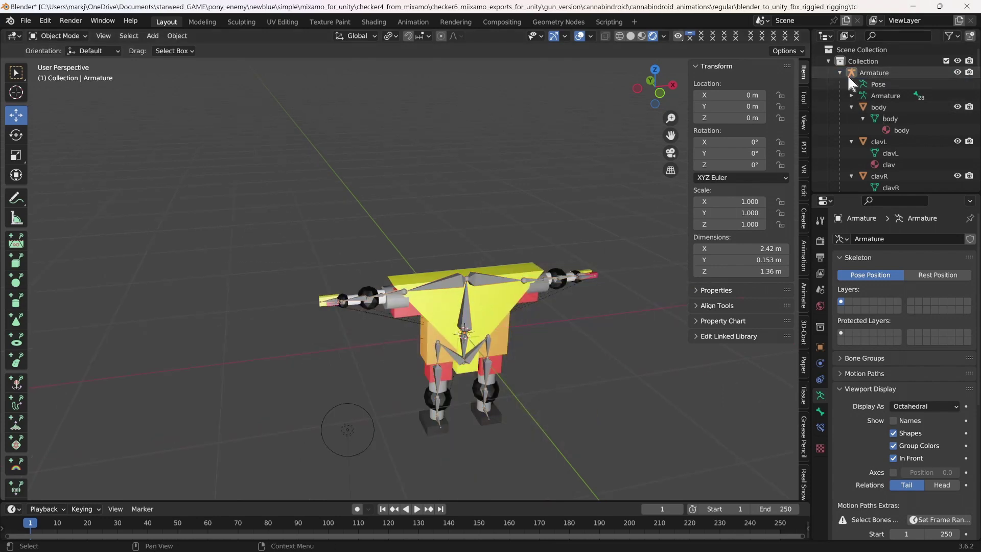
click(401, 186)
click(26, 21)
click(48, 125)
- Examine the robot's hand and arm with their bones from several angles
scroll(212, 259, up, 4)
middle_drag(212, 259, 268, 260)
drag(671, 135, 698, 51)
scroll(306, 260, down, 2)
drag(671, 135, 672, 191)
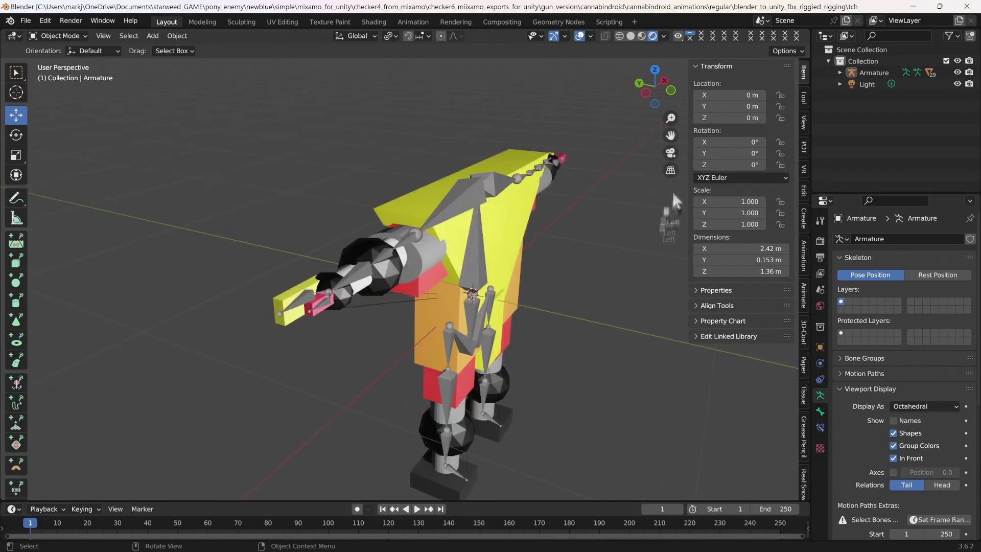
scroll(671, 136, up, 5)
scroll(671, 135, down, 4)
drag(671, 136, 754, 212)
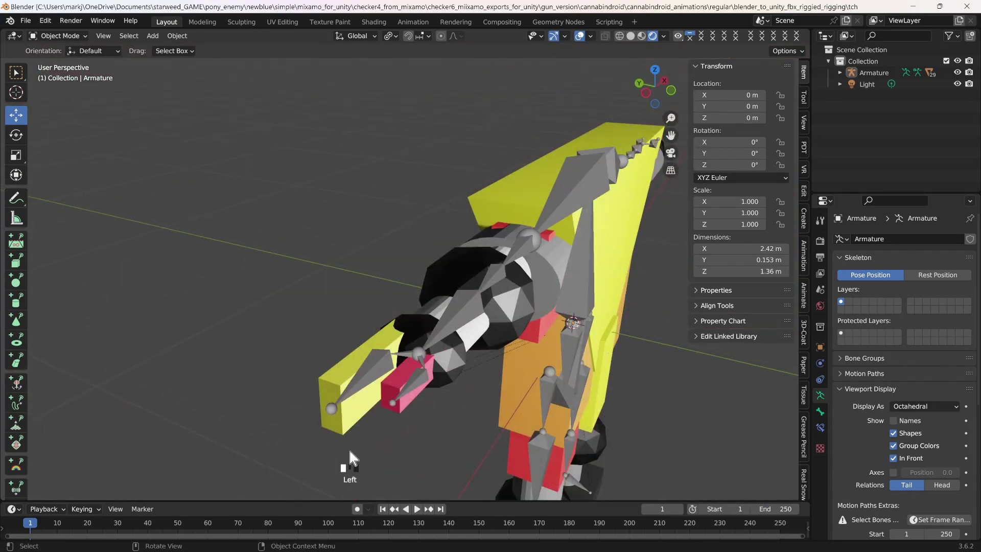
middle_drag(349, 448, 293, 441)
scroll(604, 207, down, 5)
scroll(460, 368, up, 6)
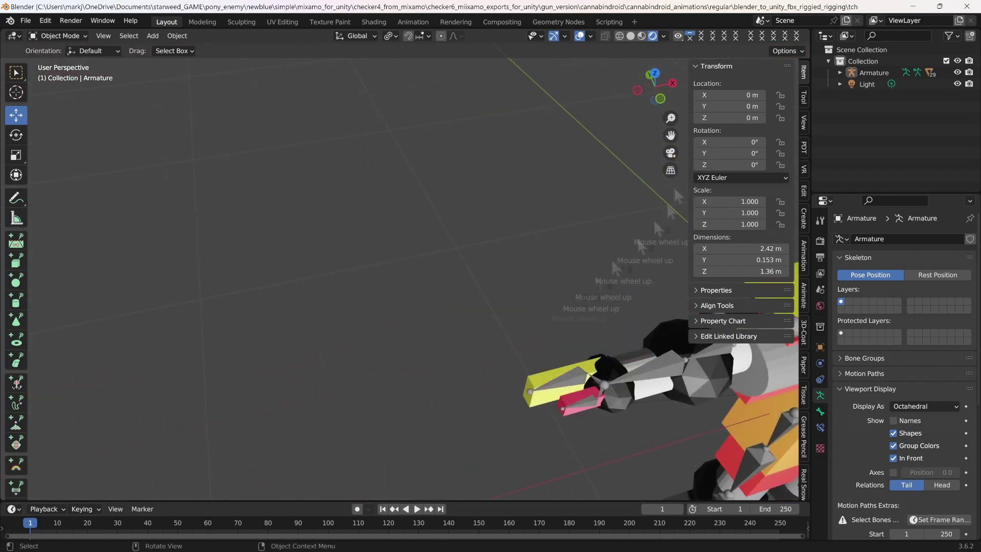
- Add a mesh cube and move it beside the robot to about X -2.68 m
click(152, 36)
mouse_move(163, 48)
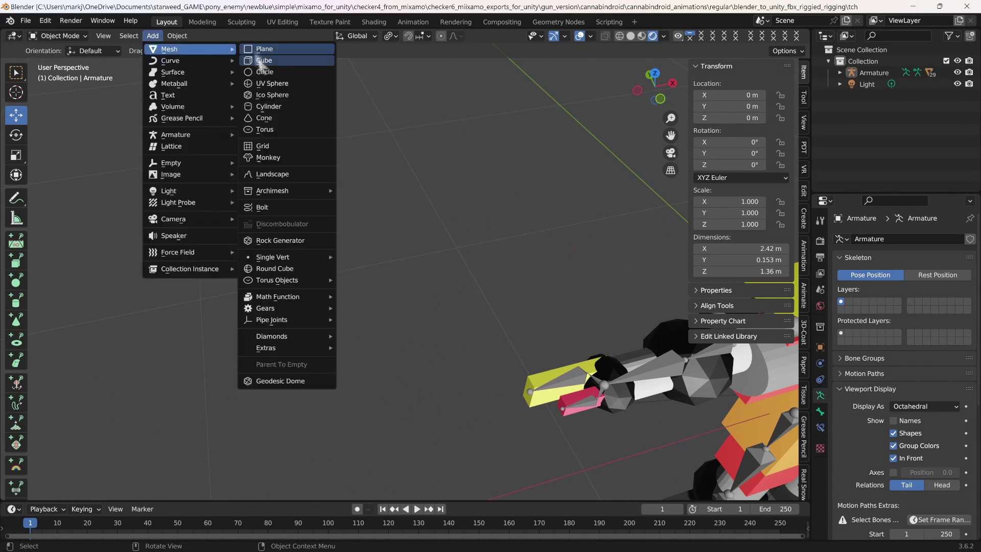
click(264, 60)
scroll(388, 293, down, 8)
drag(568, 294, 332, 342)
click(332, 341)
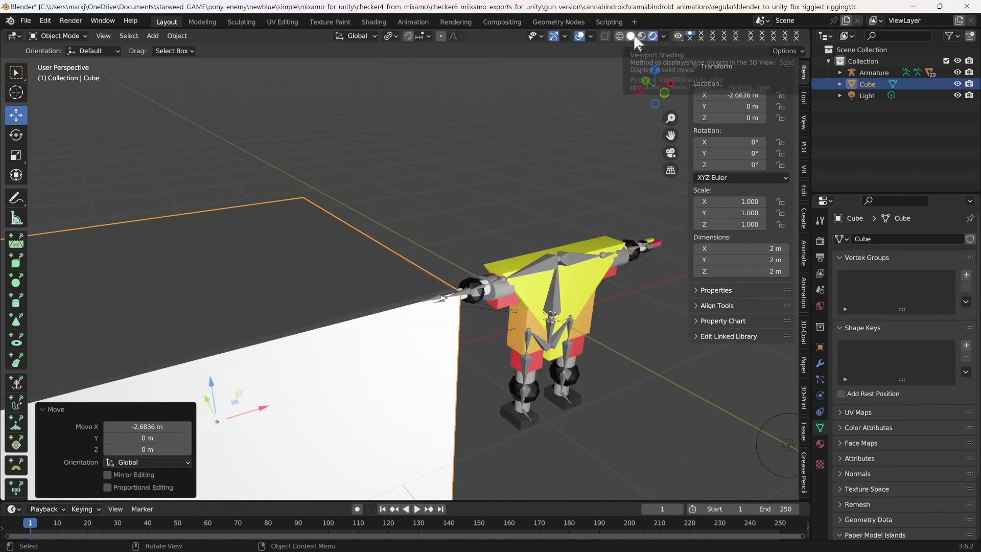
- Switch the viewport to solid shading and scale the cube down to about 0.289 × 0.236 × 0.188 m
scroll(424, 395, down, 2)
drag(356, 301, 344, 316)
drag(358, 358, 340, 335)
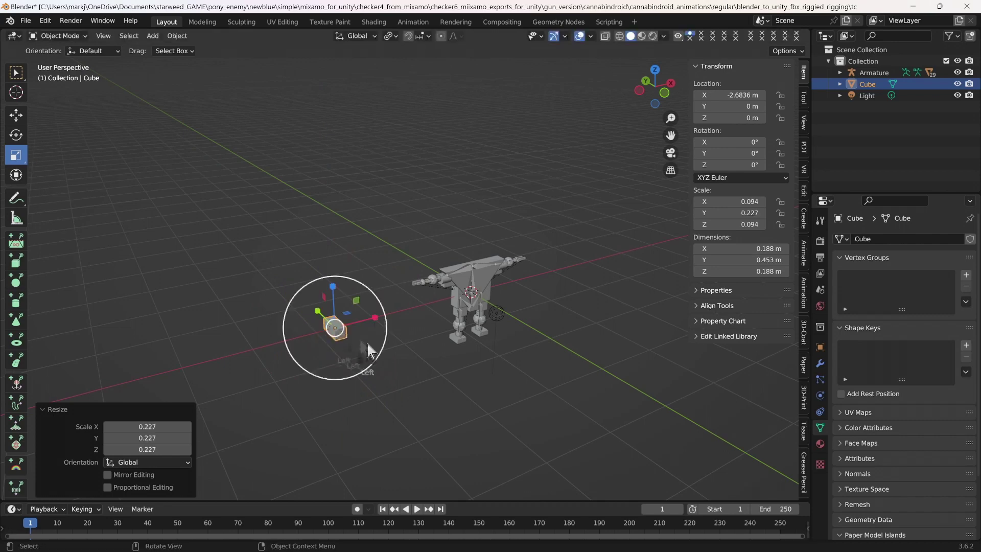
scroll(271, 412, up, 4)
drag(261, 408, 283, 402)
- Move the cube near the robot's hand, to about X -1.81 m and Z 0.56 m
drag(206, 399, 393, 373)
click(17, 116)
middle_drag(406, 363, 427, 382)
drag(346, 343, 343, 274)
scroll(421, 356, up, 5)
middle_drag(423, 357, 400, 359)
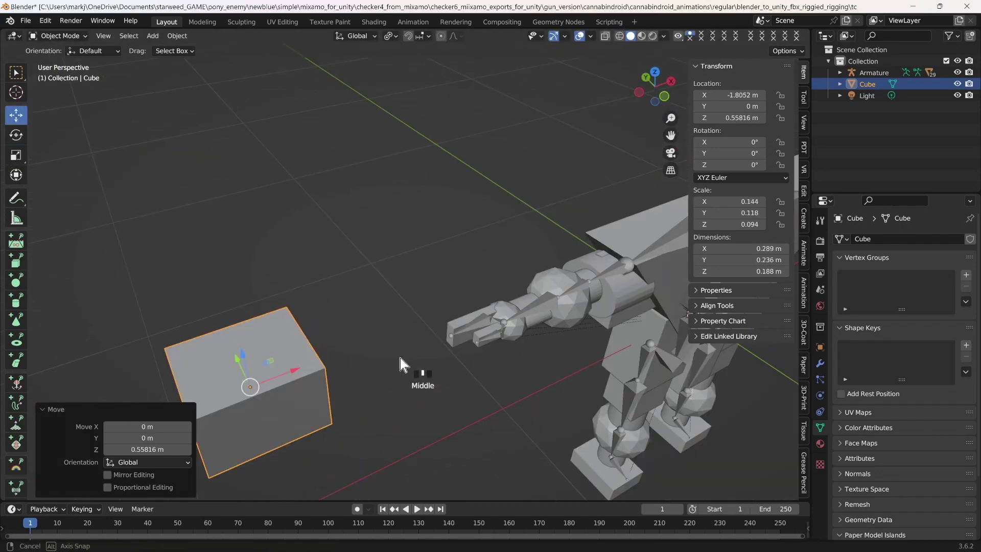
- Slim the cube along Y and Z into a bar of about 0.289 × 0.096 × 0.062 m
click(18, 158)
drag(240, 361, 253, 376)
middle_drag(359, 417, 366, 379)
drag(249, 352, 252, 377)
scroll(252, 377, down, 2)
middle_drag(251, 377, 150, 279)
- Move the bar closer to the hand, to about X -1.64 m, and save the file
drag(158, 244, 212, 215)
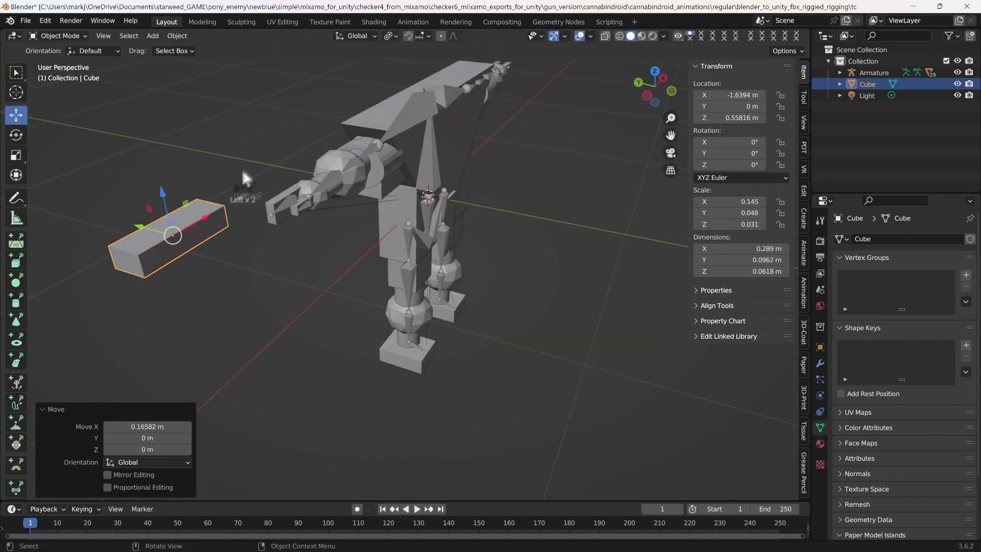
key(ctrl+s)
middle_drag(284, 291, 328, 247)
scroll(329, 247, down, 3)
scroll(328, 247, up, 5)
drag(671, 137, 717, 167)
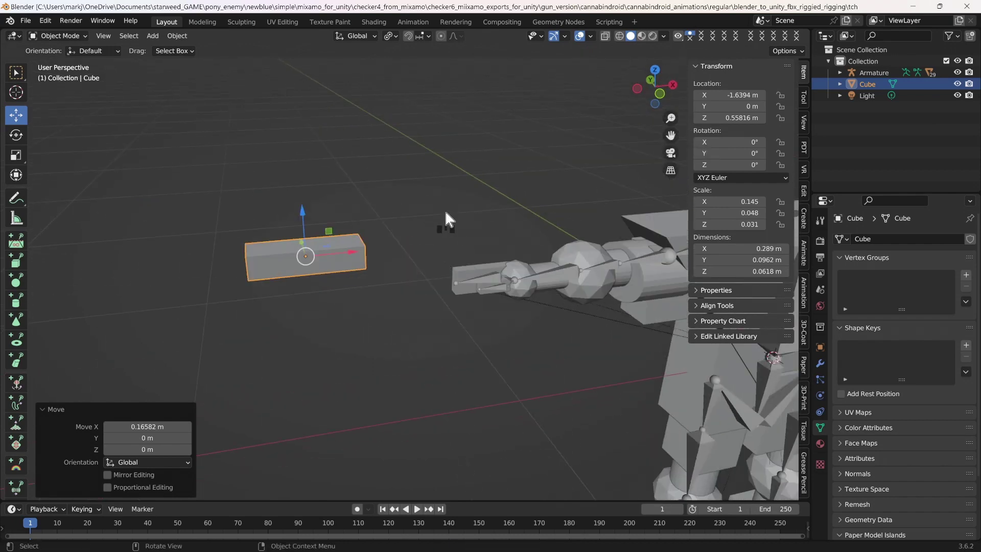
- Save the file, then duplicate the bar and place the copy about 0.136 m along X from the original
middle_drag(444, 213, 452, 233)
scroll(407, 211, up, 4)
scroll(384, 281, down, 4)
drag(670, 121, 670, 126)
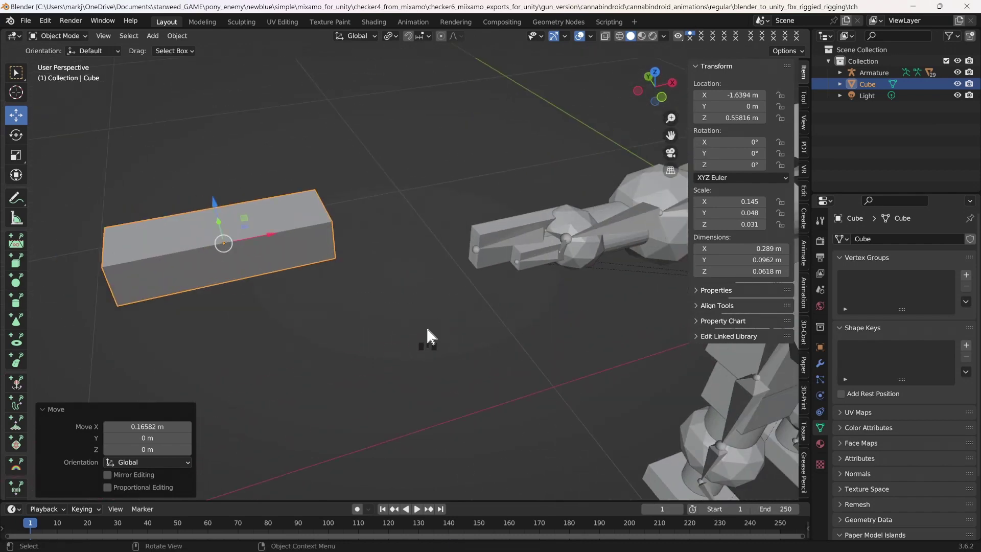
middle_drag(428, 330, 367, 338)
key(ctrl+s)
click(302, 300)
right_click(313, 287)
click(315, 286)
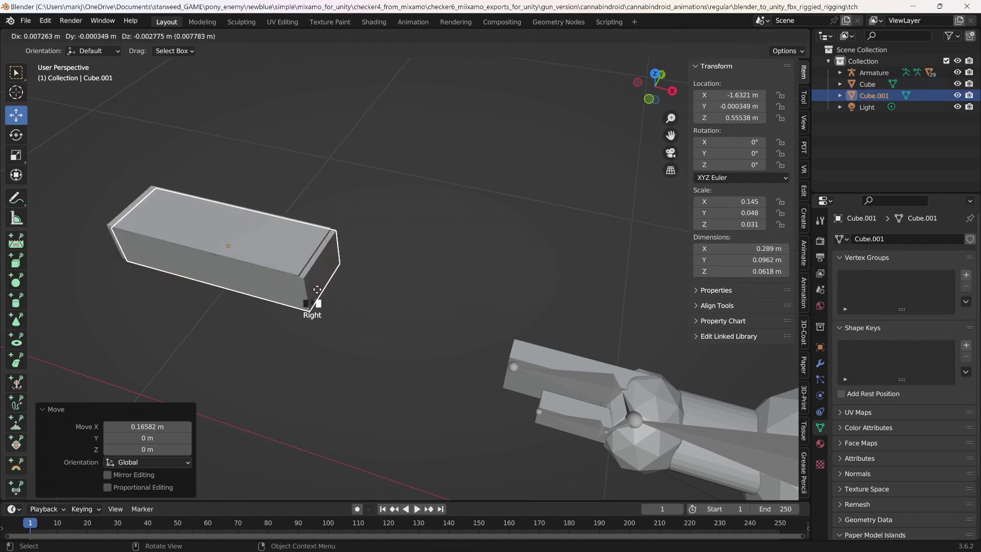
click(412, 317)
- Rotate the duplicated bar to 90° about X and about 43.9° about Y
click(822, 347)
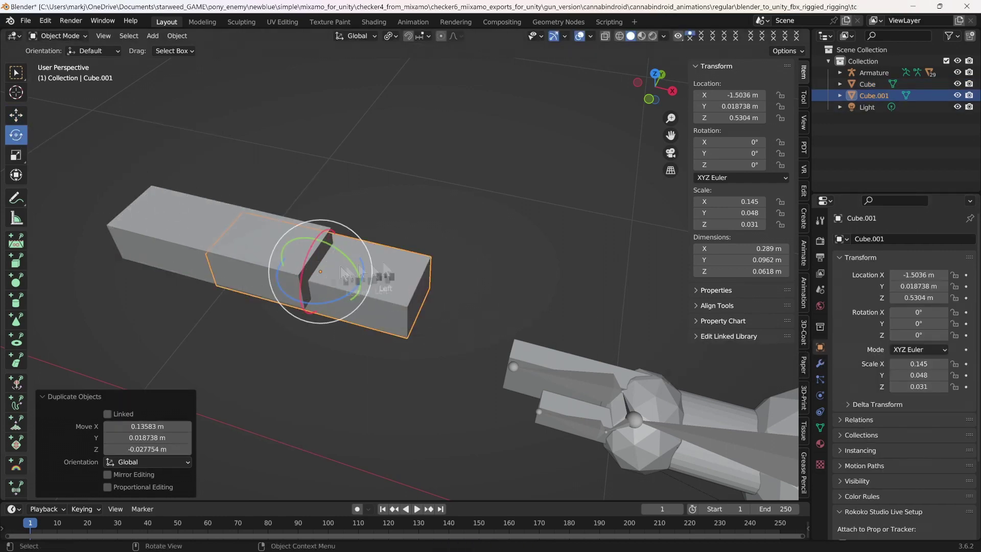
drag(301, 299, 341, 330)
text(90)
key(Return)
drag(357, 269, 456, 319)
text(90)
key(Return)
- Lower the tilted bar about 0.082 m along Z so it hangs below the horizontal bar
drag(315, 239, 321, 278)
scroll(456, 296, down, 5)
middle_drag(456, 296, 435, 294)
scroll(434, 295, up, 5)
- Scale the tilted bar down uniformly to about 0.235 × 0.078 × 0.05 m and save the file
click(16, 155)
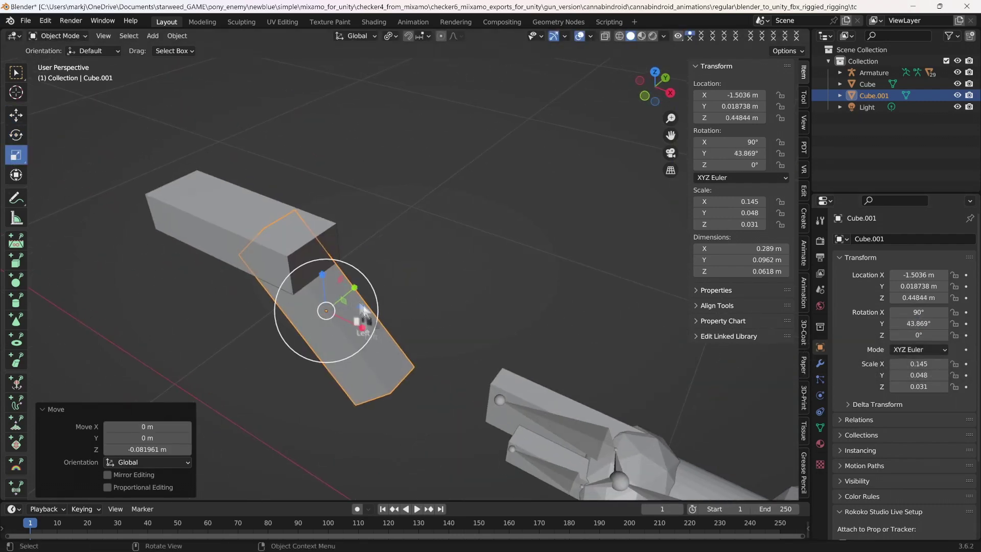
drag(362, 322, 352, 299)
scroll(449, 301, up, 8)
scroll(449, 301, down, 8)
middle_drag(449, 301, 492, 231)
click(492, 231)
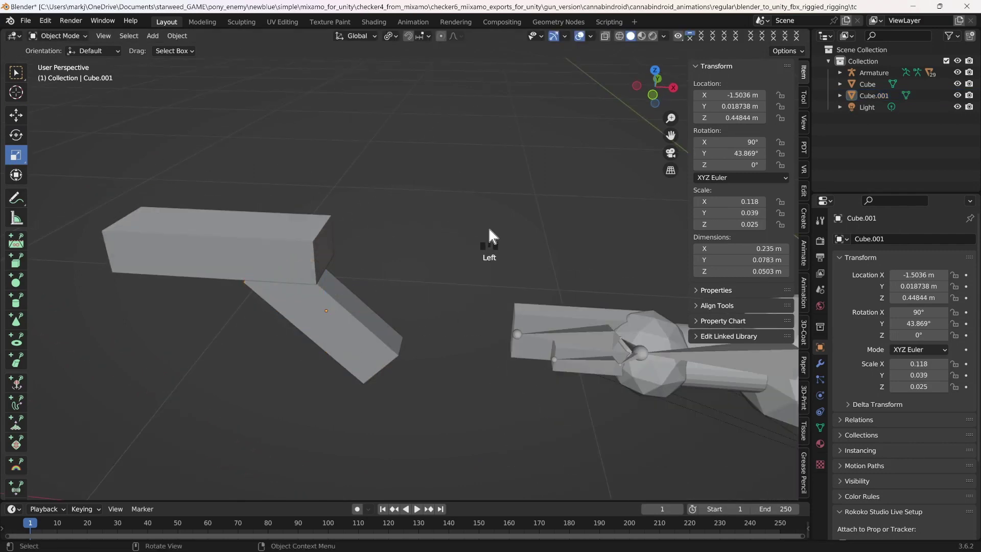
key(ctrl+s)
- Add a mesh cylinder with 32 vertices, 1 m radius and 2 m depth
middle_drag(489, 230, 545, 240)
click(153, 36)
mouse_move(219, 50)
click(261, 108)
middle_drag(375, 224, 512, 414)
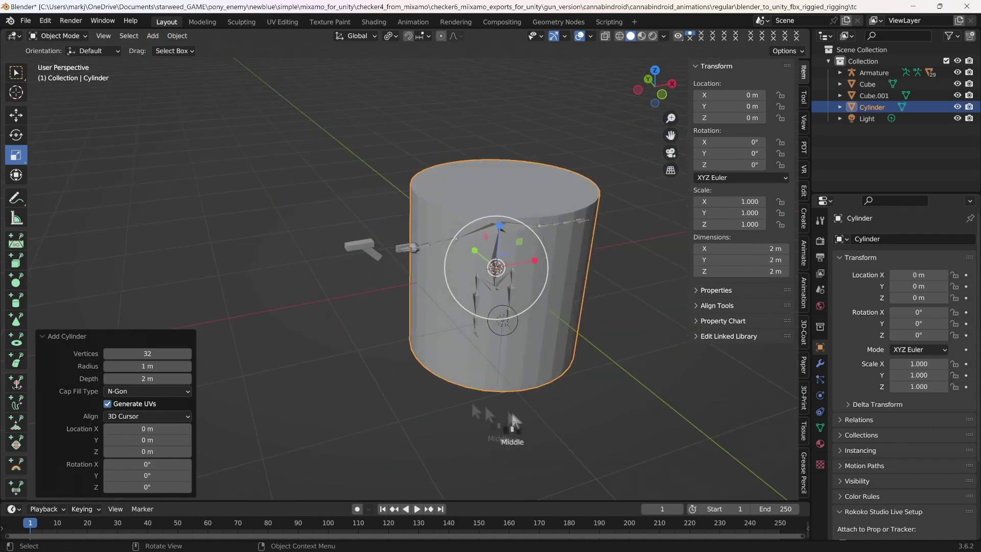
- Shrink the cylinder to about 0.088 × 0.311 × 0.021 m and move it to about X -1.94 m and Z 0.6 m
drag(535, 261, 240, 310)
click(16, 156)
drag(226, 277, 379, 289)
drag(328, 259, 323, 202)
scroll(357, 261, up, 8)
middle_drag(241, 234, 287, 256)
drag(670, 136, 818, 174)
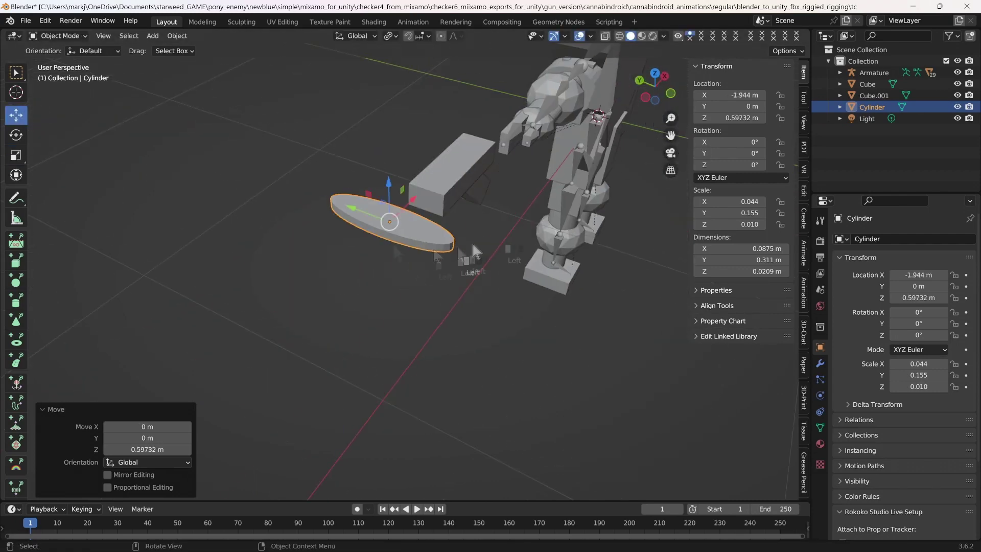
- Rescale the cylinder along its axes to about 0.061 × 0.069 × 0.035 m
click(16, 155)
drag(341, 208, 356, 213)
drag(389, 185, 389, 134)
drag(355, 209, 379, 218)
drag(671, 135, 741, 143)
scroll(497, 264, up, 4)
scroll(487, 252, down, 4)
drag(671, 136, 537, 113)
- Set the cylinder's Y rotation to 90° and move it about 0.126 m along X toward the horizontal bar's end
click(353, 270)
drag(109, 216, 113, 228)
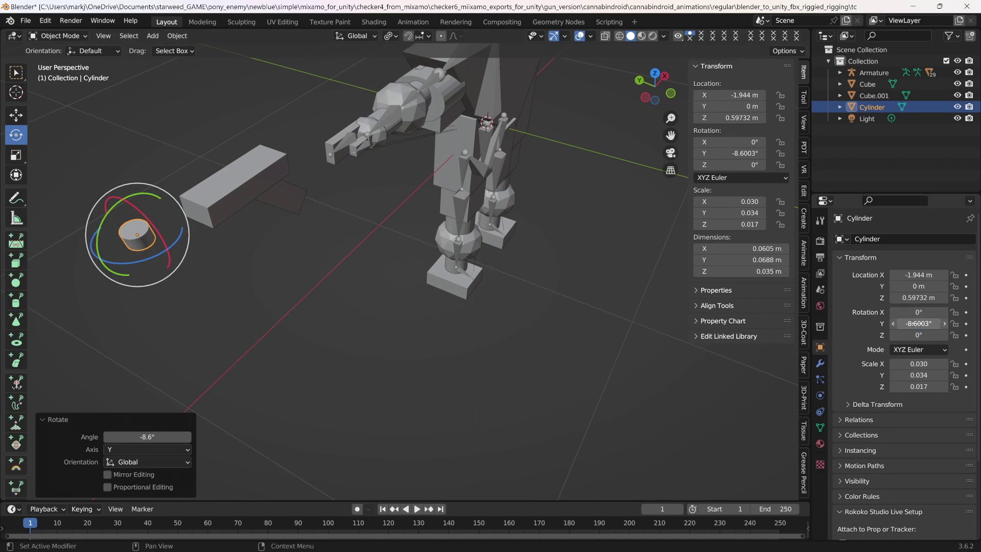
drag(173, 211, 222, 179)
middle_drag(223, 179, 317, 212)
drag(670, 135, 778, 134)
- Check how the cylinder lines up with the bar from the left orthographic view and in perspective
click(655, 95)
scroll(541, 248, up, 3)
middle_drag(541, 246, 531, 254)
scroll(532, 255, down, 5)
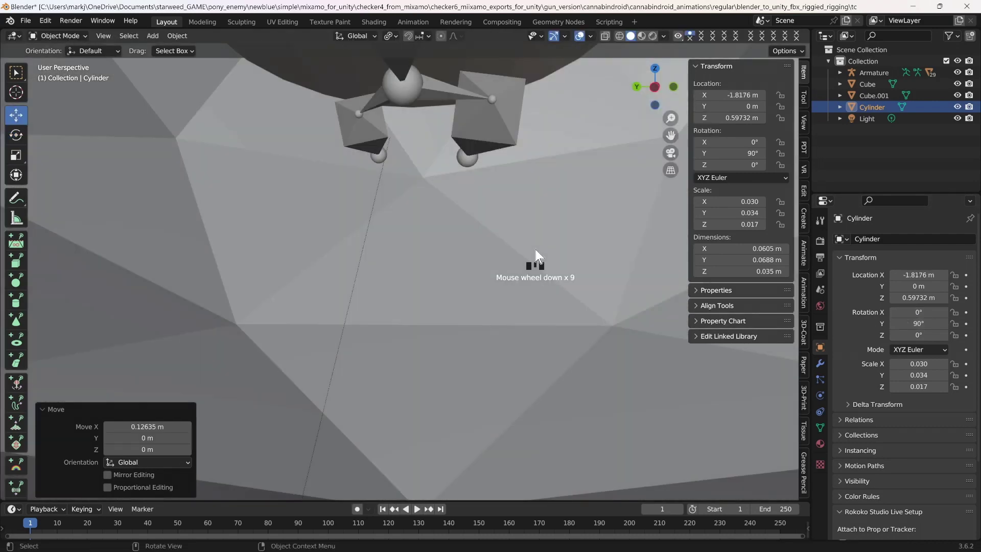
click(654, 93)
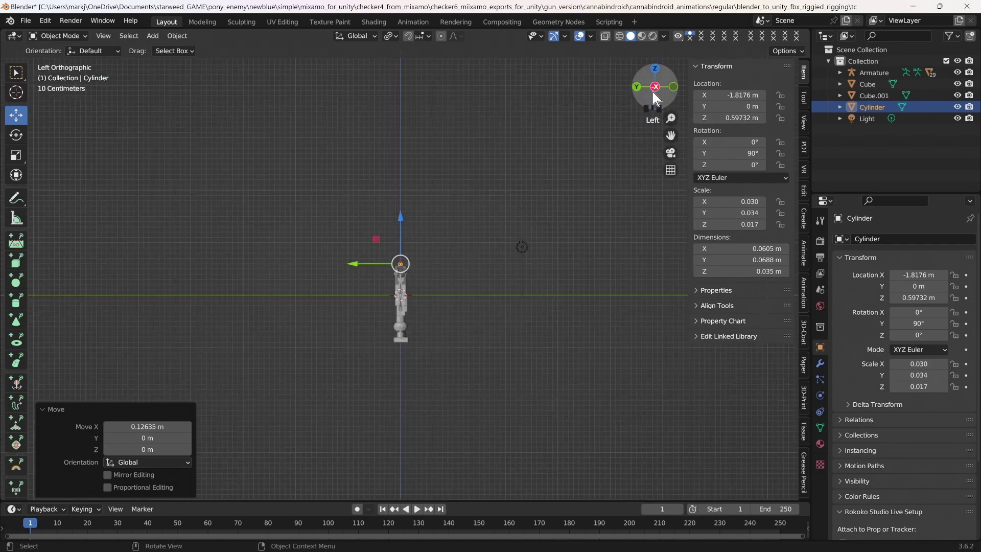
drag(670, 117, 671, 77)
scroll(557, 369, down, 5)
middle_drag(618, 299, 513, 361)
drag(673, 117, 571, 265)
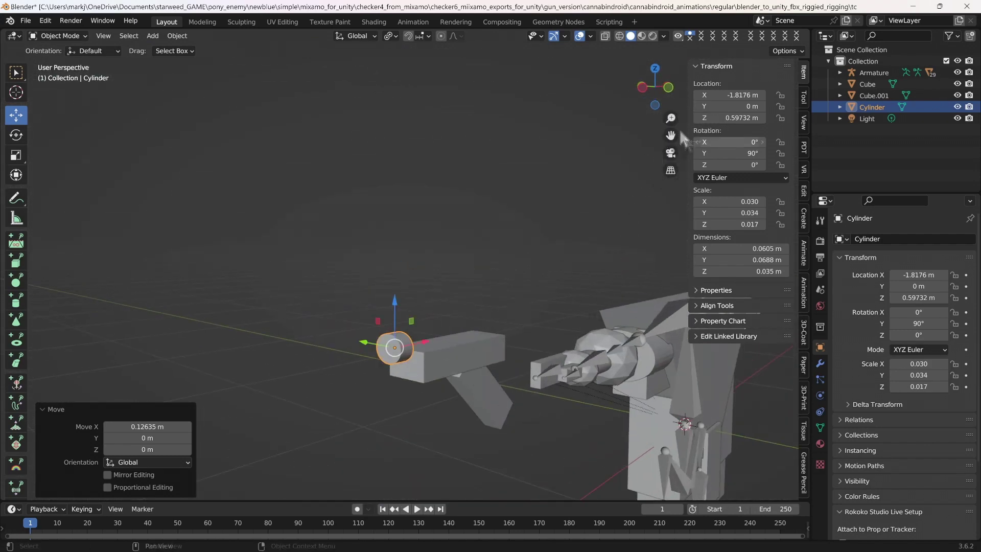
- Move the cylinder about 0.02 m along X into the bar's end and save the file
scroll(414, 369, down, 3)
middle_drag(415, 362, 389, 352)
scroll(392, 324, up, 1)
click(329, 361)
click(288, 370)
drag(333, 366, 343, 365)
key(ctrl+s)
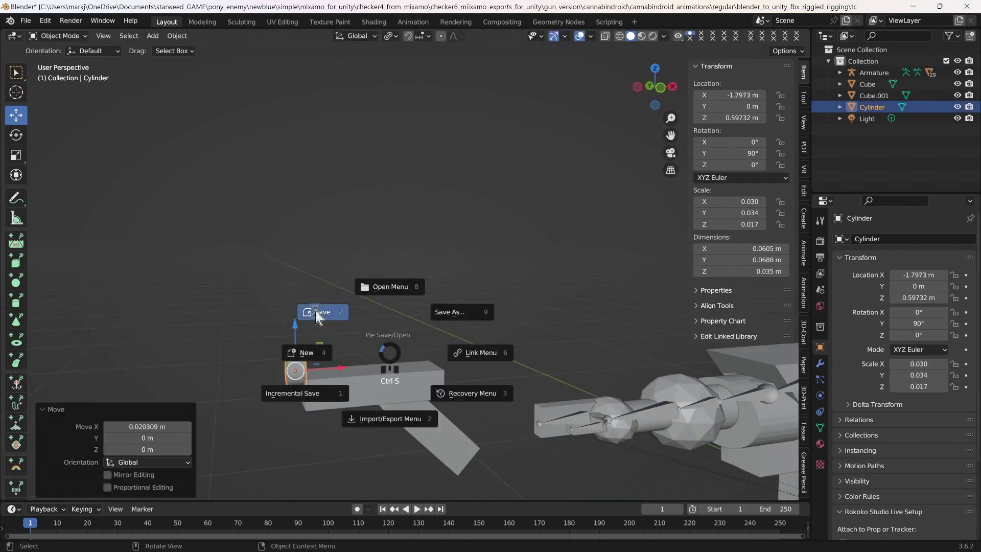
click(316, 312)
- Enlarge and lengthen the cylinder into a barrel of about 0.139 × 0.158 × 0.225 m and save the file
middle_drag(427, 330, 472, 330)
click(16, 156)
drag(334, 372, 360, 356)
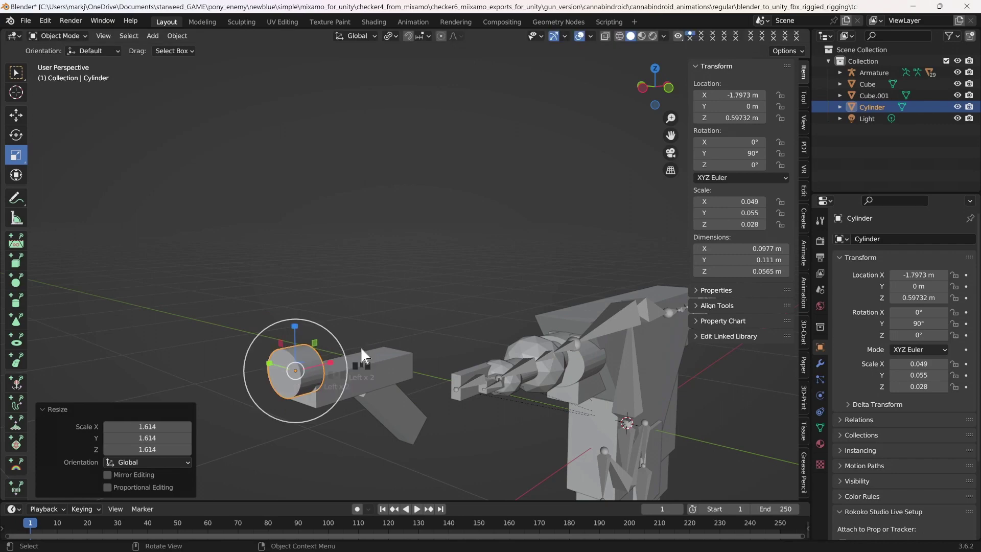
middle_drag(405, 377, 351, 374)
drag(340, 376, 410, 366)
middle_drag(456, 358, 502, 360)
click(493, 316)
key(ctrl+s)
click(421, 273)
click(341, 352)
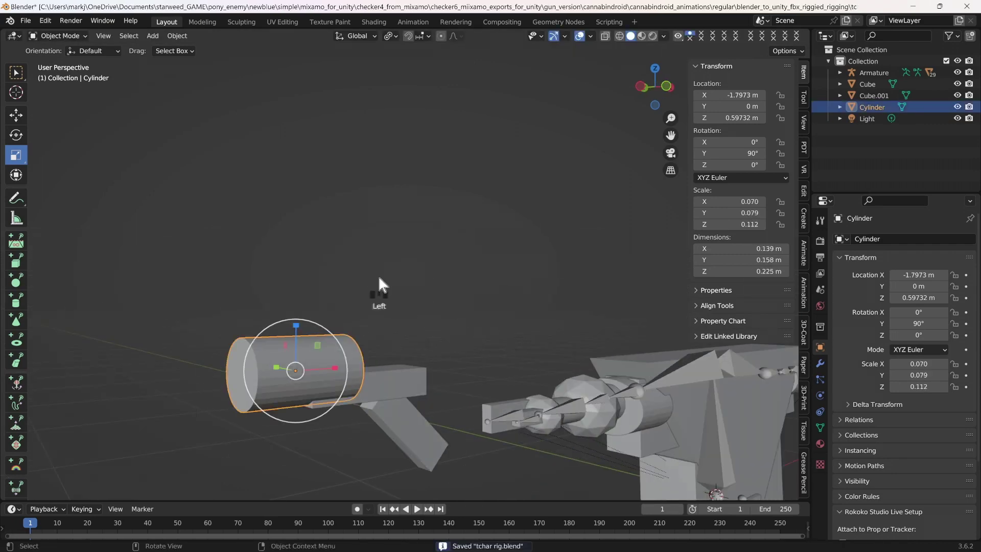
- Open the preferences and look through the mesh and object entries in the add-ons list
middle_drag(376, 280, 401, 283)
scroll(399, 282, down, 5)
scroll(245, 290, up, 5)
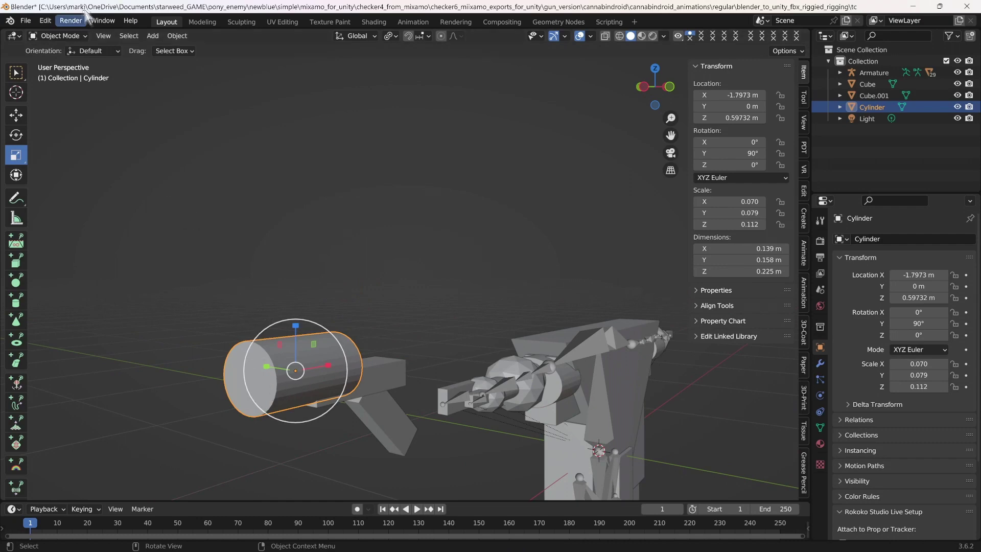
click(47, 20)
click(74, 196)
scroll(168, 258, down, 10)
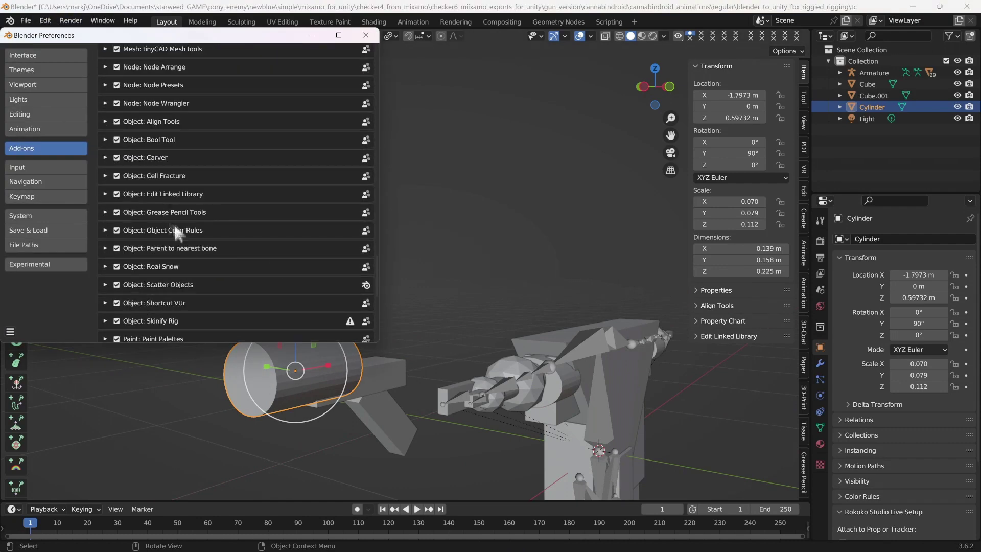
scroll(168, 235, up, 5)
click(393, 245)
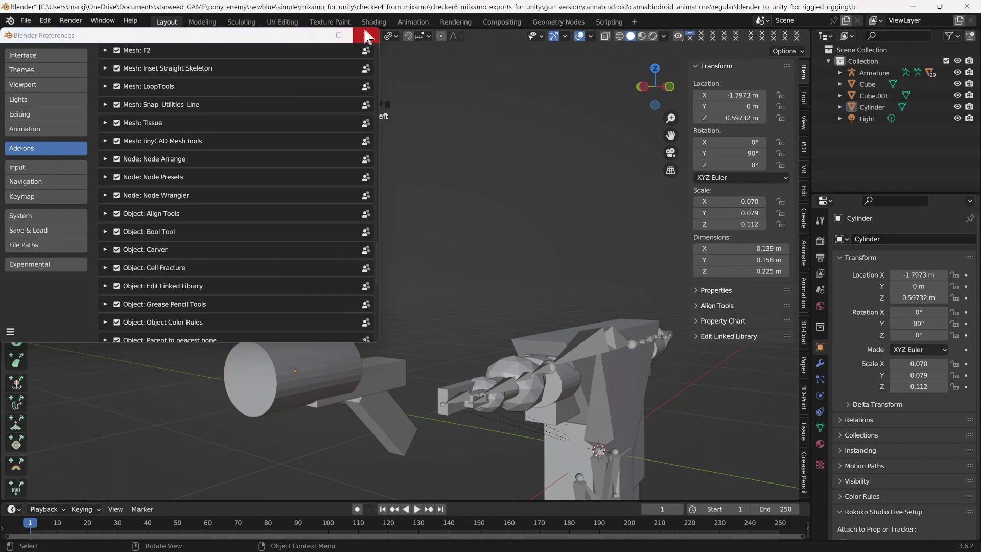
- Close the preferences and save the file
click(367, 37)
key(ctrl+s)
click(373, 128)
- Duplicate the barrel, shrink the copy to about 0.092 × 0.104 × 0.148 m, set it into the barrel's front end and save the file
click(299, 351)
right_click(299, 350)
click(299, 351)
click(248, 363)
click(159, 175)
click(233, 373)
middle_drag(226, 270, 280, 282)
mouse_move(231, 379)
mouse_down()
mouse_move(204, 384)
mouse_move(234, 385)
mouse_up()
drag(284, 337, 284, 331)
middle_drag(484, 338, 401, 340)
click(359, 349)
key(ctrl+s)
click(361, 206)
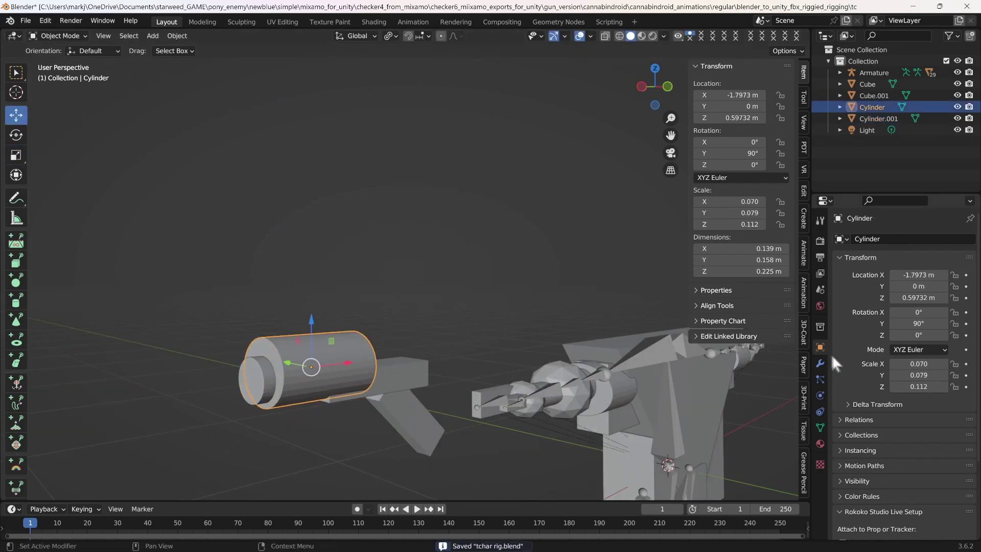
- Hollow the barrel's front by adding a Boolean modifier that subtracts the smaller cylinder, and apply it
click(821, 363)
click(904, 265)
click(701, 248)
click(954, 329)
click(261, 380)
click(888, 297)
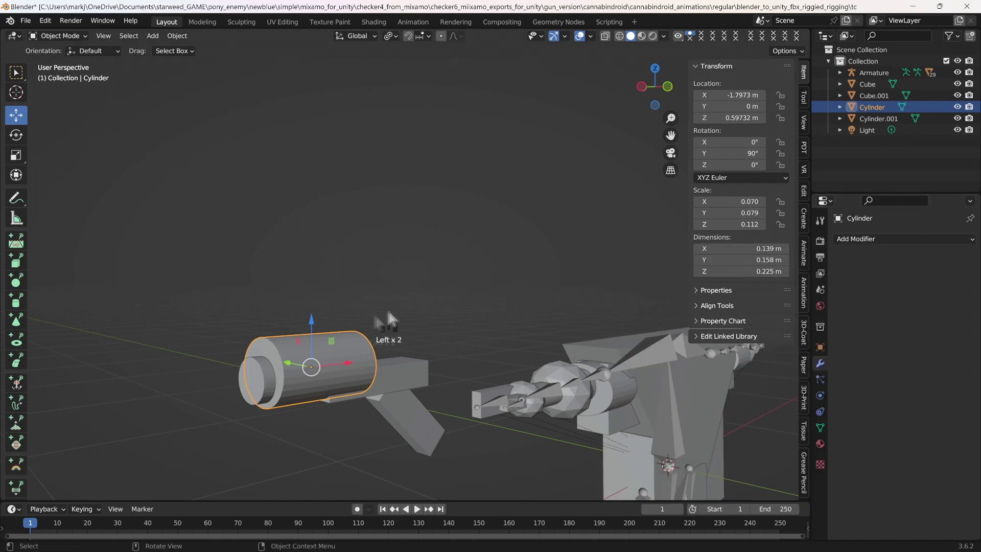
- Pull the smaller cylinder about 0.223 m along negative X out of the barrel's front, keeping the cylinder in the scene
drag(325, 370, 219, 384)
middle_drag(273, 297, 308, 289)
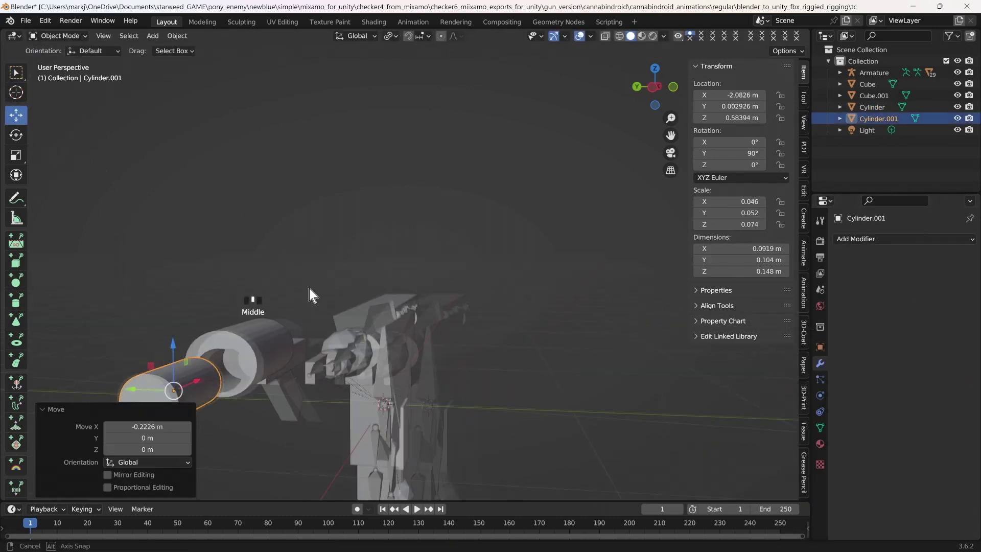
key(Delete)
key(ctrl+z)
- Move the smaller cylinder about 0.527 m along X, raise it to Z 0.60059 m above the bar's rear, and save the file
middle_drag(212, 312, 164, 322)
drag(214, 393, 486, 361)
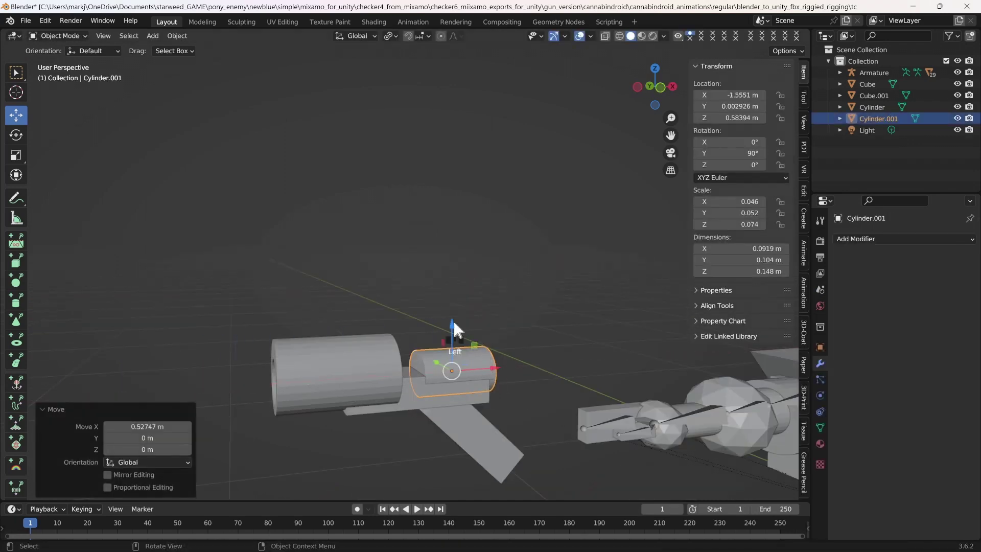
mouse_move(455, 329)
mouse_down()
mouse_move(442, 274)
mouse_move(454, 317)
mouse_up()
scroll(523, 340, down, 10)
scroll(524, 341, up, 10)
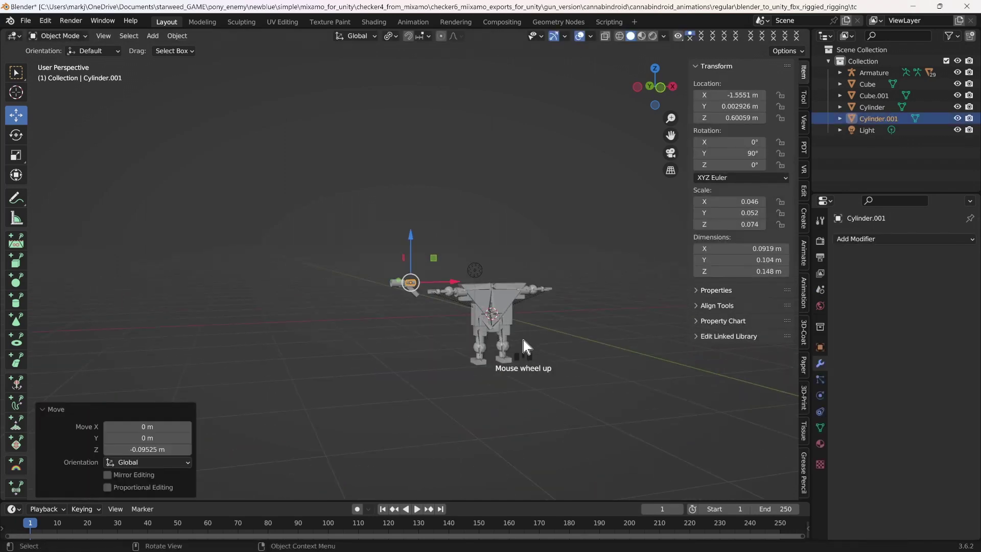
click(526, 310)
middle_drag(506, 327, 467, 335)
scroll(376, 413, down, 4)
middle_drag(376, 413, 445, 398)
key(ctrl+s)
click(398, 362)
scroll(440, 276, up, 4)
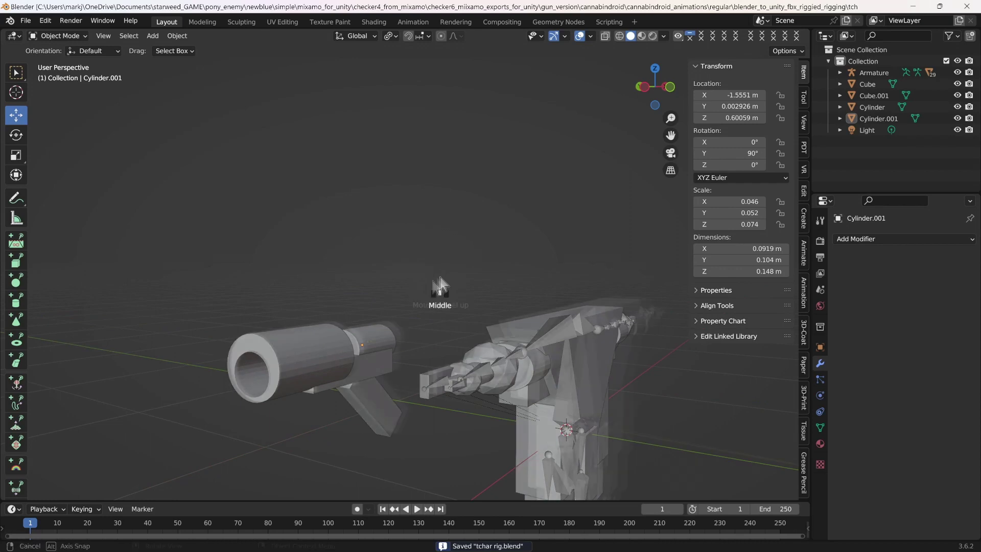
- Select the barrel, rear cylinder, bar and grip and merge them into one mesh with a Bool Tool union
middle_drag(441, 276, 390, 274)
drag(671, 136, 484, 103)
middle_drag(477, 218, 500, 220)
drag(671, 137, 746, 133)
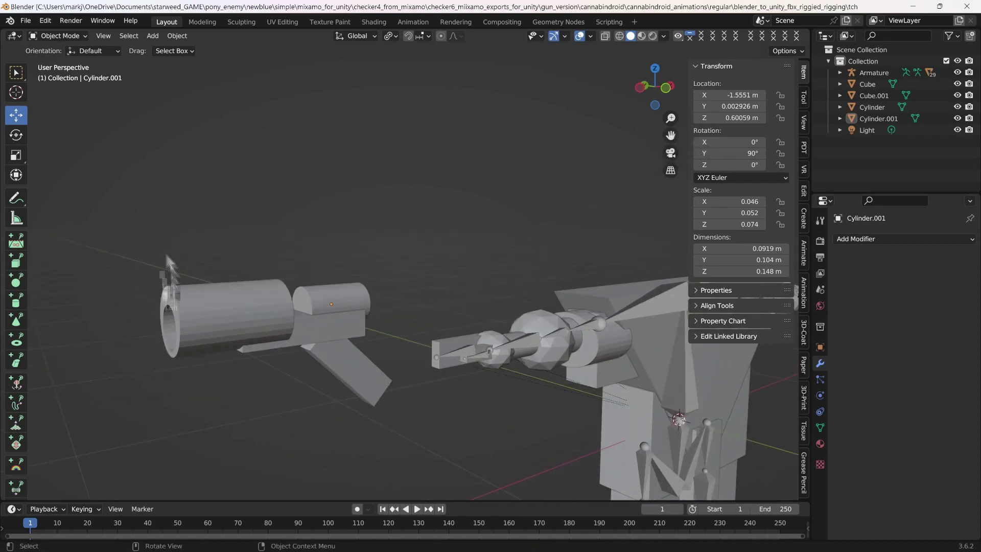
drag(168, 289, 385, 409)
key(ctrl+KP_Add)
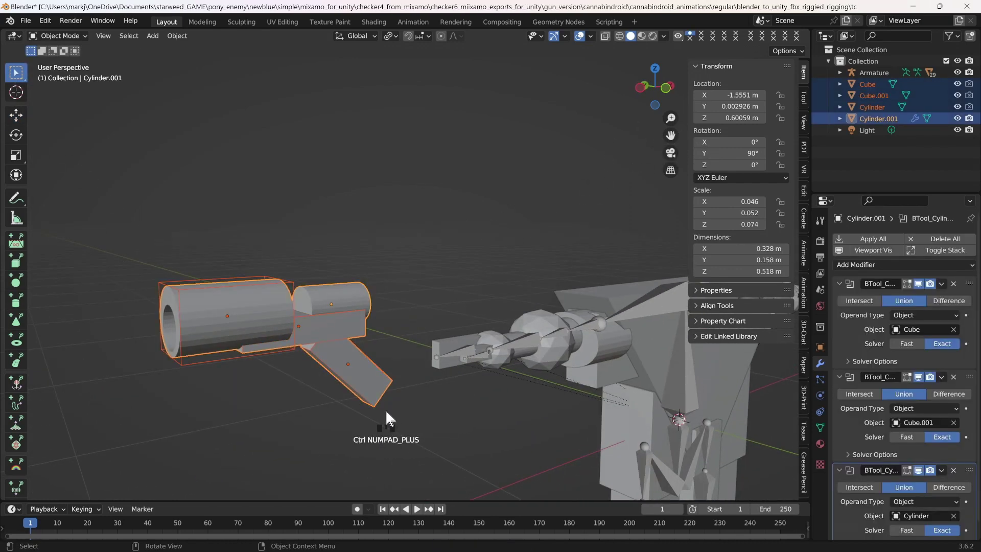
key(ctrl+shift+KP_Enter)
- Raise the merged object to Z 0.61327 m and rename the object and its mesh data as gun
click(260, 287)
click(17, 118)
drag(333, 257, 332, 251)
double_click(866, 87)
text(gun)
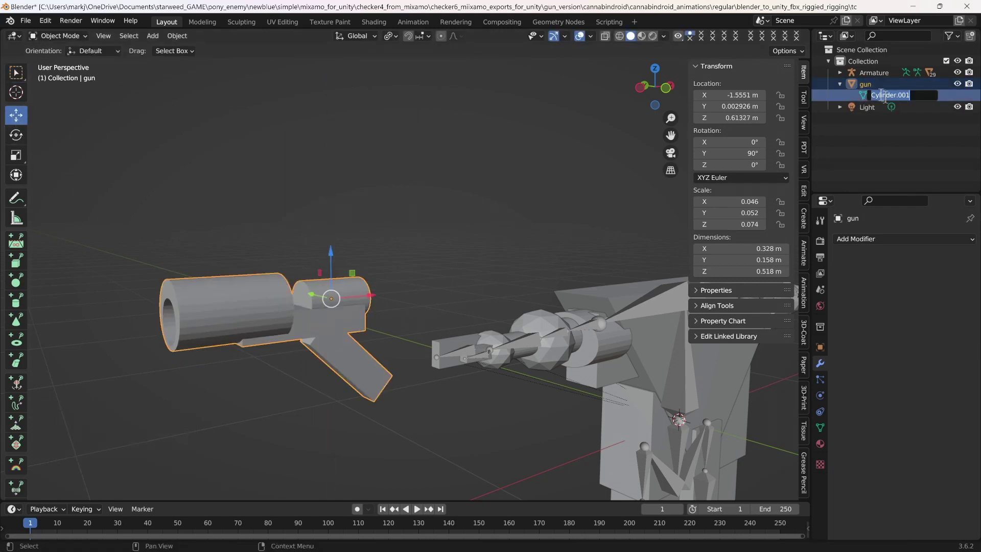
- Switch the viewport to rendered shading and give the gun a new material with a black base color, value 0
click(653, 37)
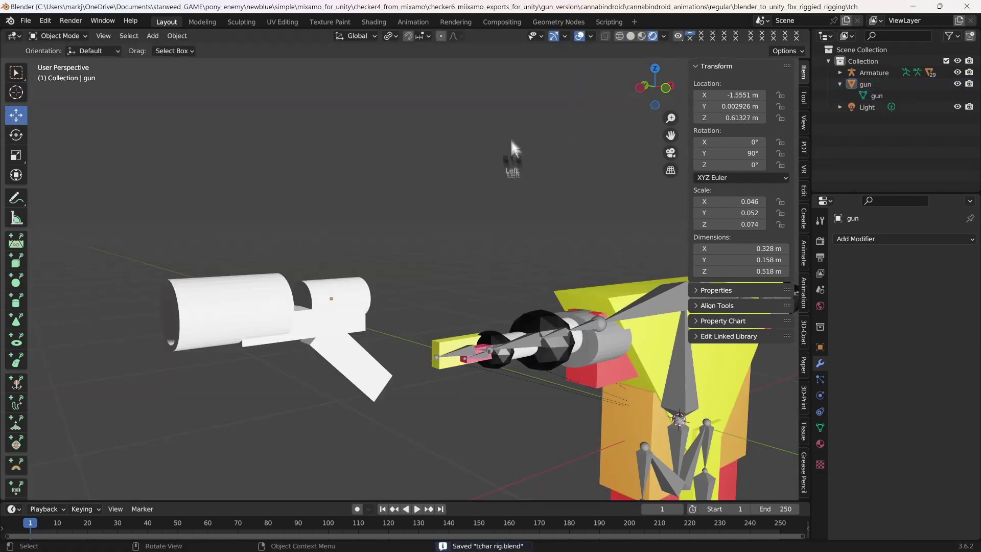
middle_drag(517, 150, 515, 182)
drag(670, 136, 409, 137)
mouse_move(327, 169)
middle_down()
mouse_move(266, 170)
mouse_move(223, 209)
middle_up()
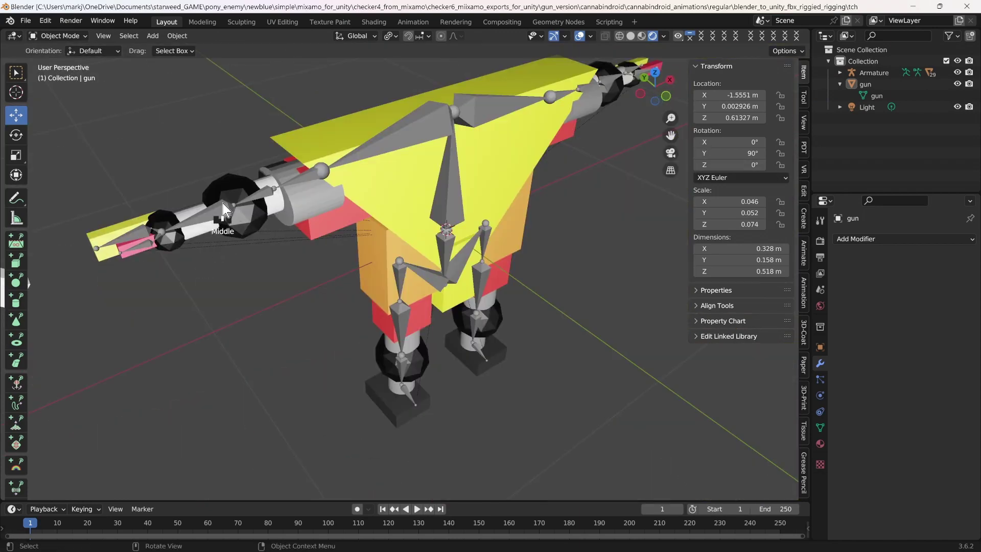
drag(667, 135, 915, 105)
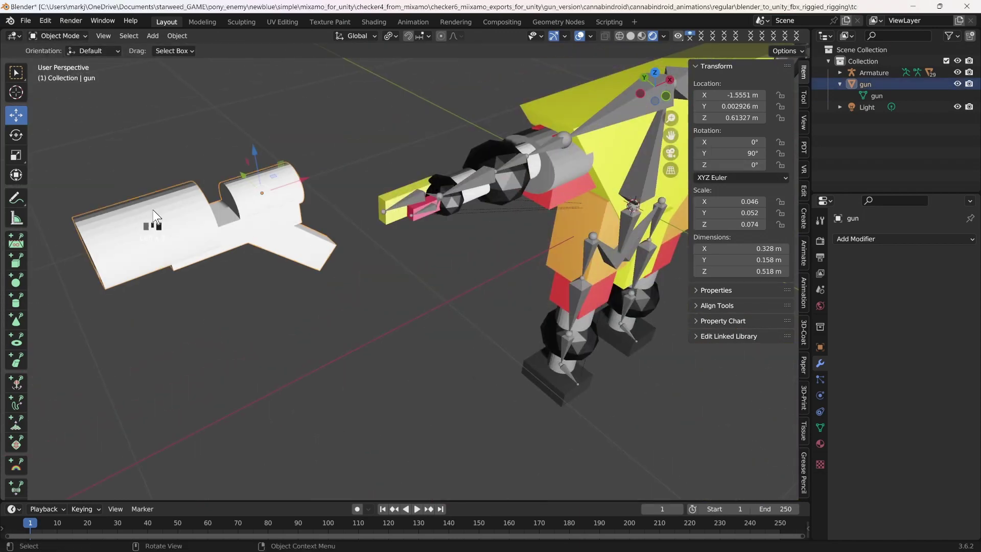
click(820, 444)
click(941, 302)
click(938, 422)
drag(949, 299, 950, 342)
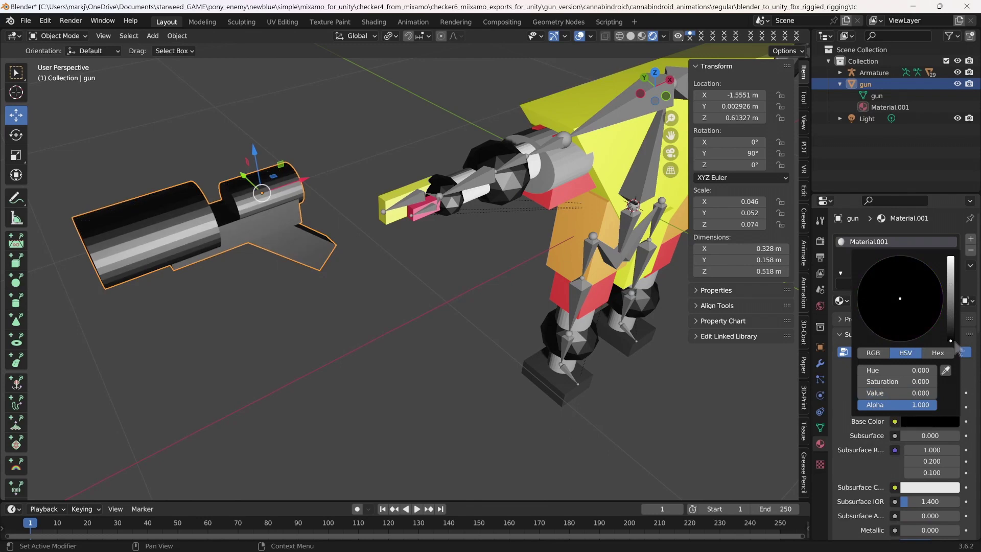
- Rename the gun's material as gun, give it a fake user and save the file
scroll(328, 416, down, 3)
middle_drag(327, 416, 340, 400)
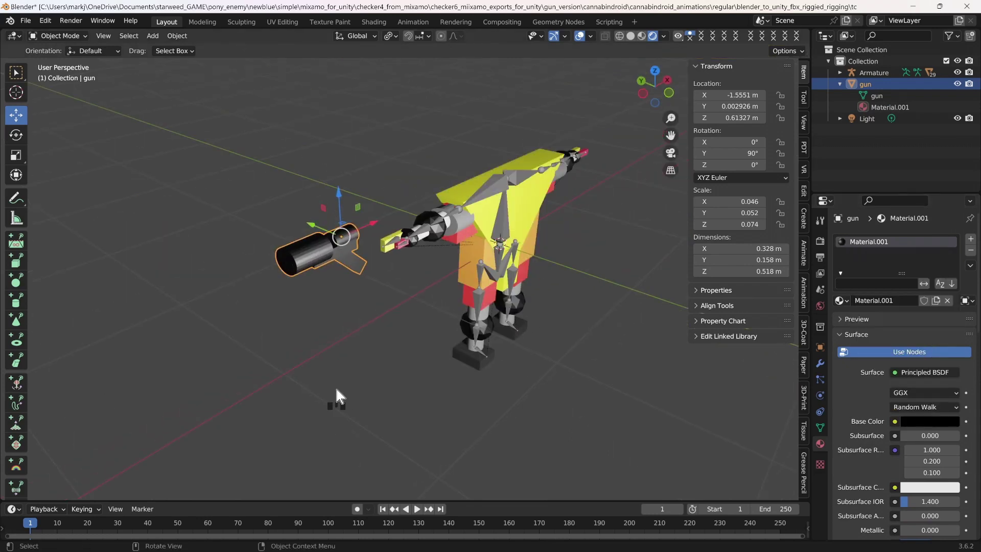
click(25, 21)
click(41, 125)
click(891, 107)
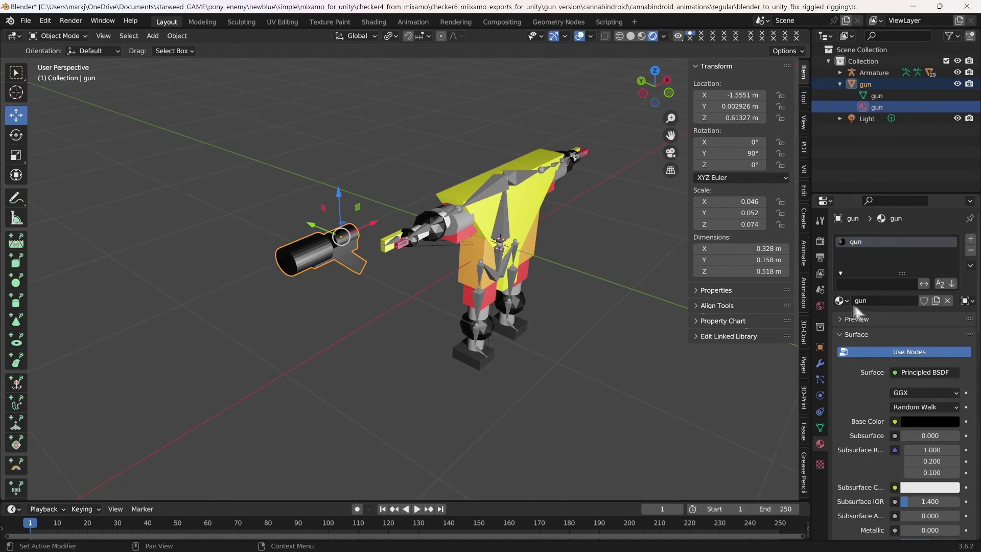
click(25, 20)
click(41, 125)
click(440, 301)
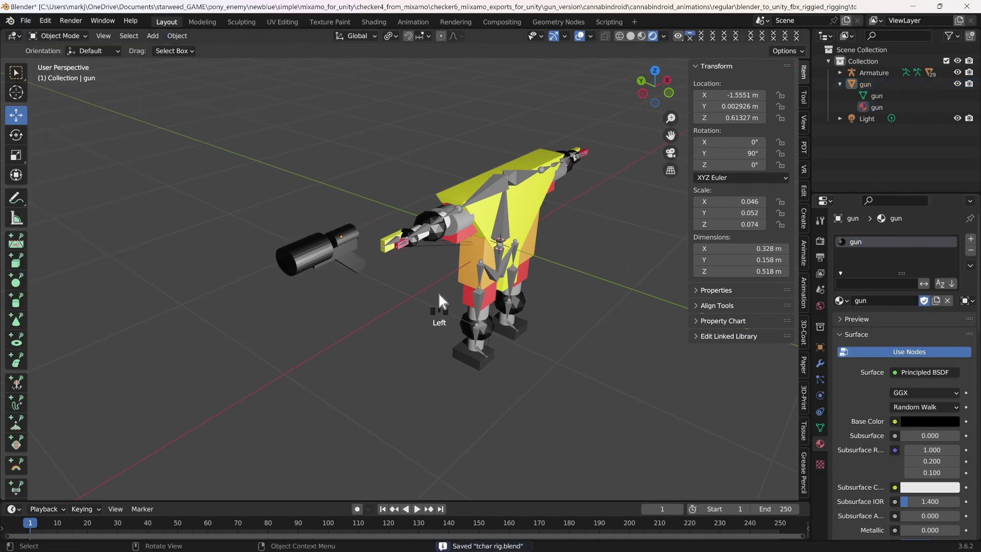
- Move the gun about 0.331 m along X so its grip reaches the robot's hand
click(351, 250)
scroll(375, 293, up, 4)
middle_drag(363, 308, 348, 335)
drag(296, 174, 397, 127)
middle_drag(365, 289, 426, 256)
scroll(428, 257, up, 5)
scroll(427, 257, down, 5)
drag(670, 136, 569, 104)
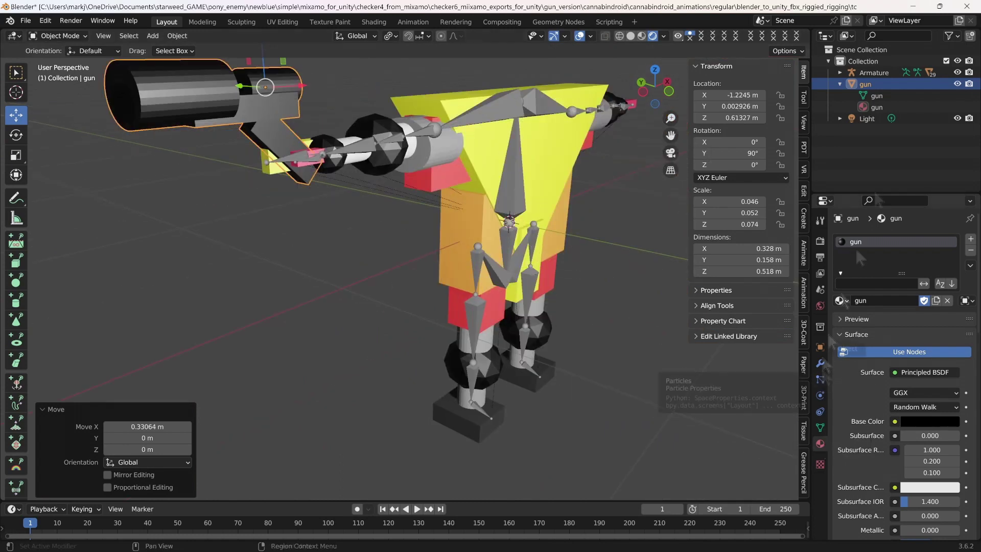
- Turn off the In Front display of the armature's bones and inspect the grip against the hand
click(874, 73)
click(820, 395)
scroll(391, 311, down, 5)
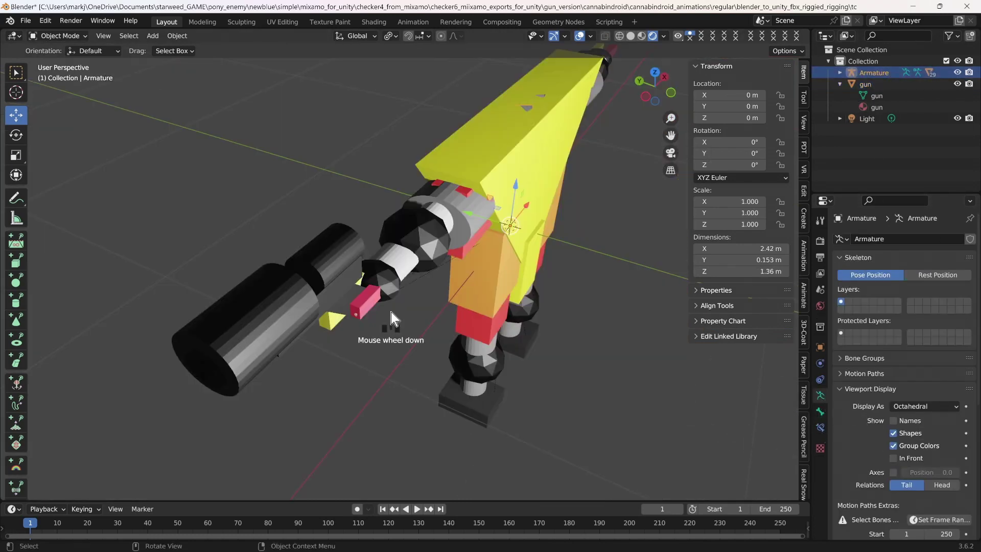
middle_drag(391, 312, 404, 286)
middle_drag(480, 249, 407, 188)
scroll(400, 236, down, 2)
- Fit the gun's grip into the hand by moving the gun to about X -1.125, Y 0.002, Z 0.570 m
click(407, 188)
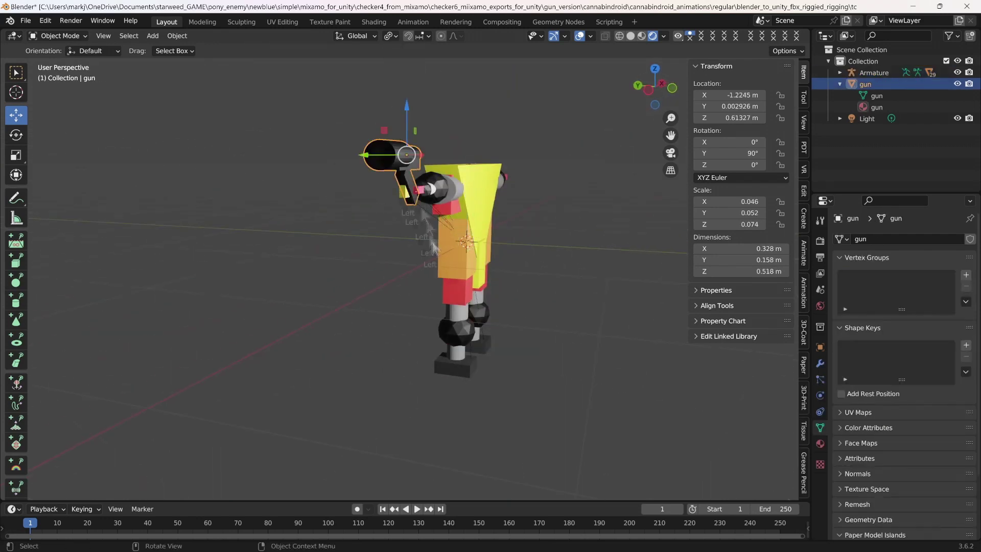
drag(666, 124, 659, 154)
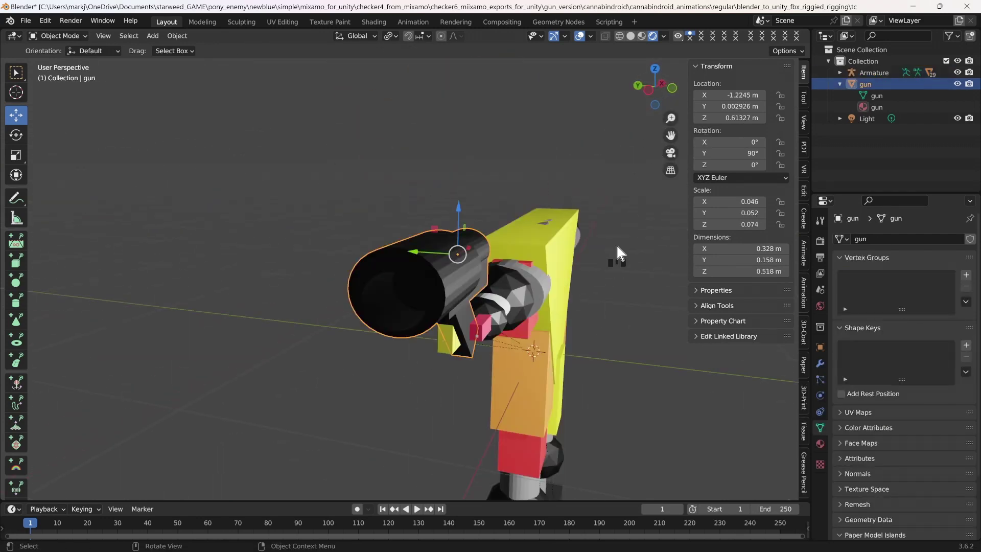
middle_drag(615, 328, 575, 331)
drag(478, 214, 479, 235)
drag(509, 268, 517, 267)
click(517, 268)
middle_drag(452, 415, 441, 263)
drag(441, 257, 441, 257)
middle_drag(607, 345, 597, 242)
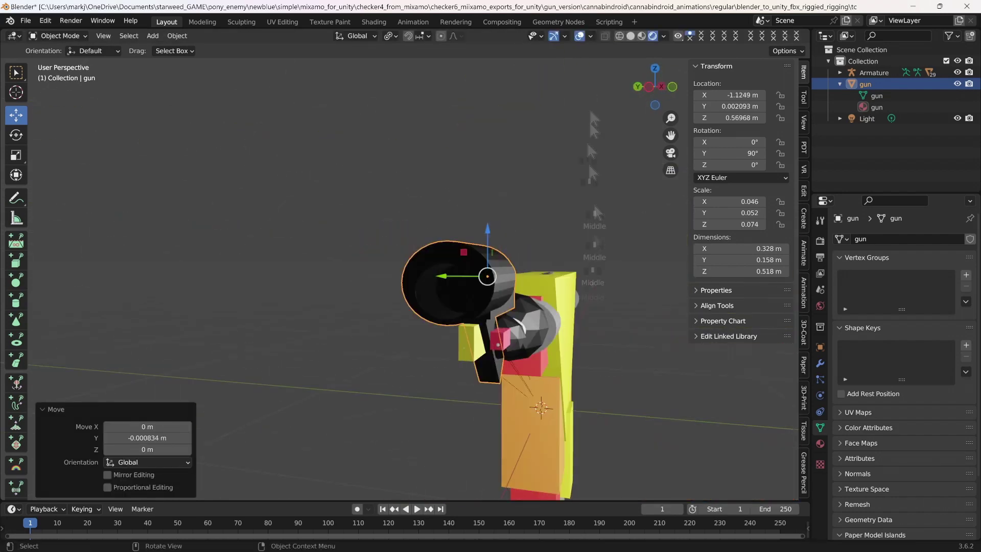
- Try X-Ray display in the solid, material preview and rendered shading modes
scroll(608, 194, up, 6)
click(630, 36)
scroll(622, 67, down, 6)
mouse_move(587, 41)
middle_down()
mouse_move(610, 39)
mouse_move(432, 261)
mouse_move(658, 127)
mouse_move(588, 213)
mouse_move(480, 231)
mouse_move(599, 185)
middle_up()
click(653, 36)
click(603, 38)
click(607, 38)
triple_click(605, 35)
click(605, 35)
click(617, 38)
click(642, 37)
click(608, 36)
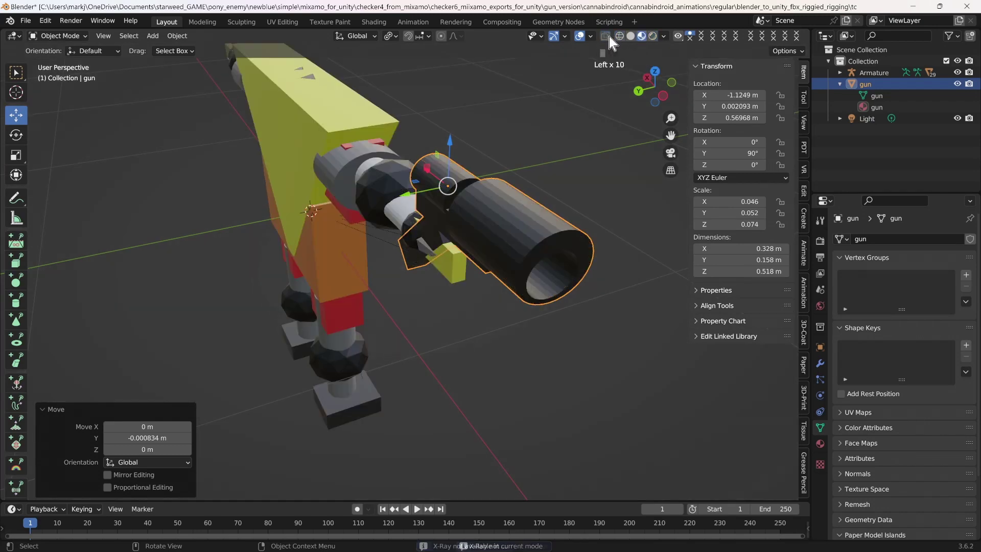
click(608, 37)
click(608, 37)
click(655, 36)
click(604, 37)
click(604, 37)
click(605, 37)
click(585, 141)
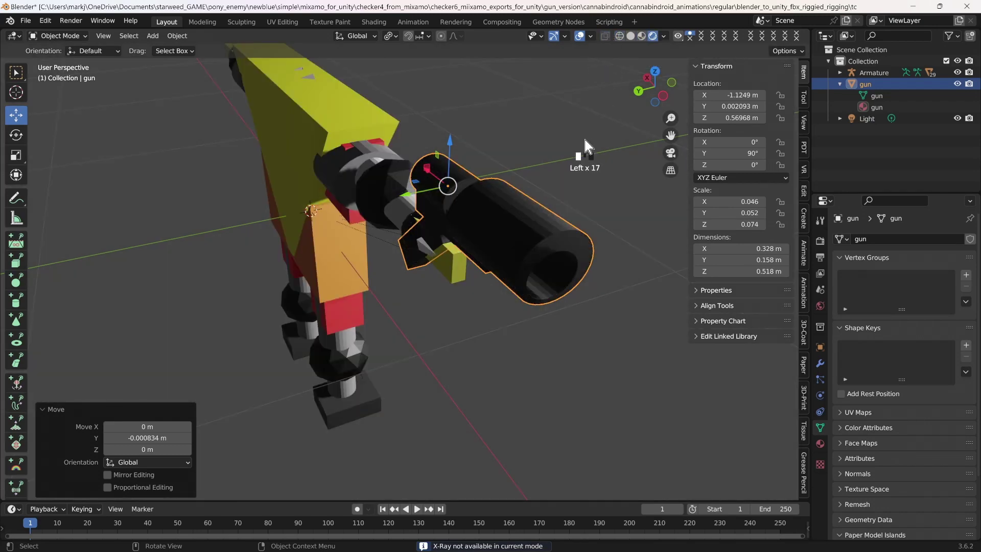
middle_drag(644, 97, 547, 77)
- Select the armature and compare its In Front bone display on and off around the gun hand
click(873, 73)
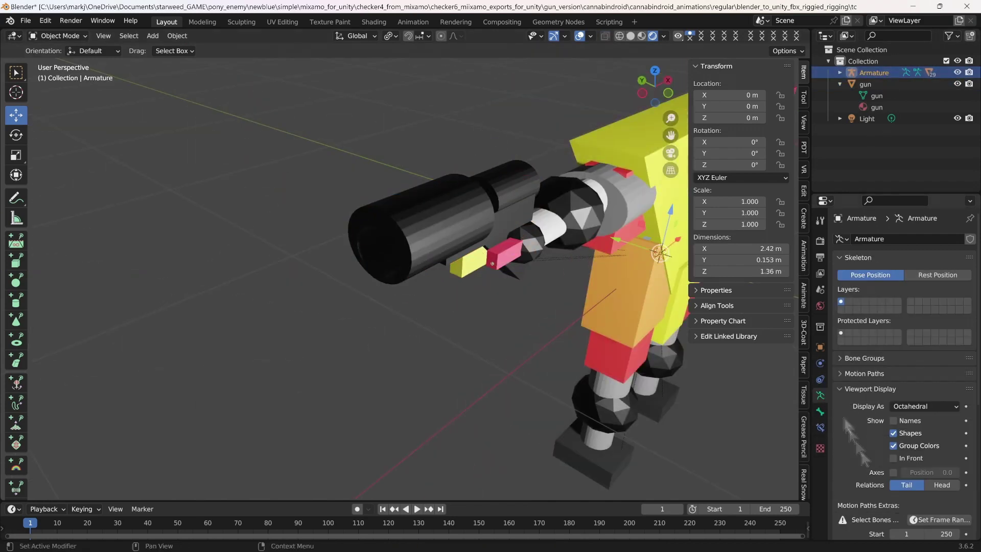
click(895, 458)
middle_drag(406, 404, 386, 382)
click(895, 459)
middle_drag(441, 396, 509, 319)
scroll(437, 459, down, 6)
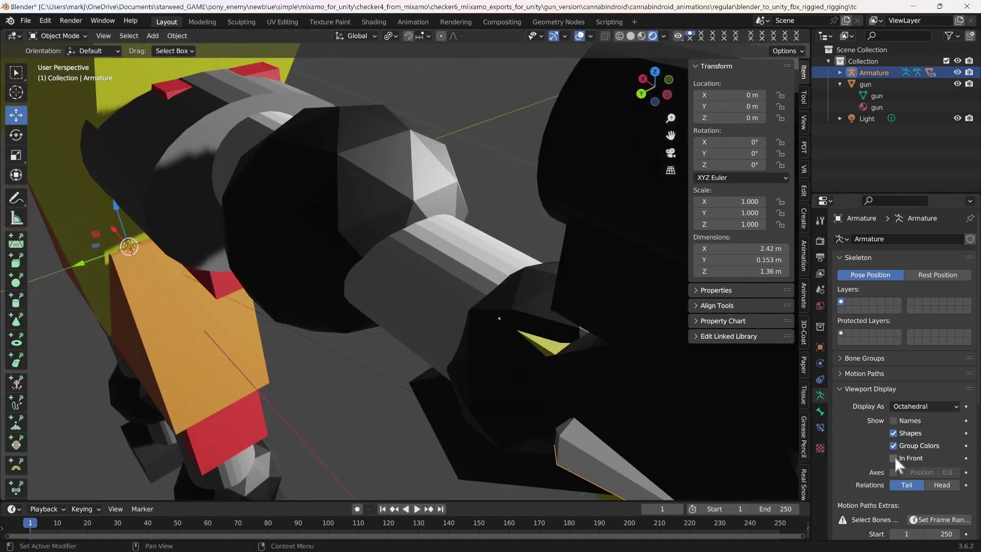
scroll(587, 169, down, 5)
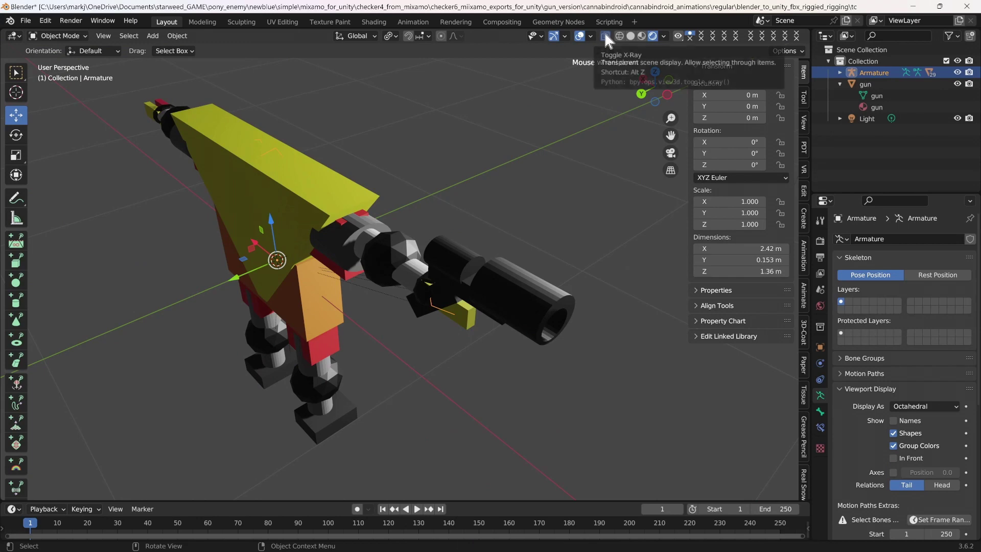
- Turn on In Front display for the armature's bones and save the file
key(ctrl+s)
click(511, 79)
middle_drag(569, 245, 492, 238)
click(893, 458)
middle_drag(504, 374, 657, 148)
scroll(357, 343, up, 5)
scroll(321, 310, down, 6)
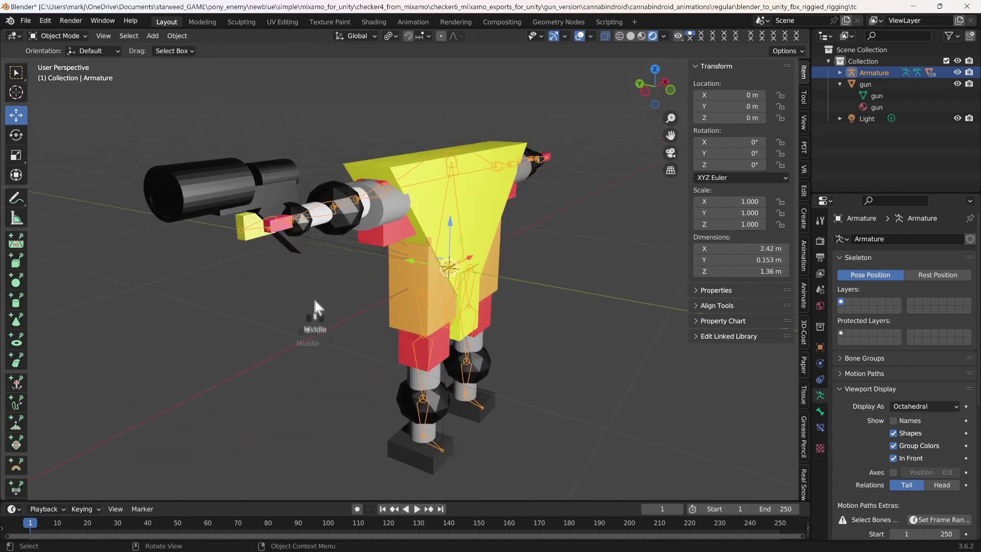
click(24, 21)
click(36, 132)
scroll(502, 340, down, 6)
scroll(715, 383, up, 6)
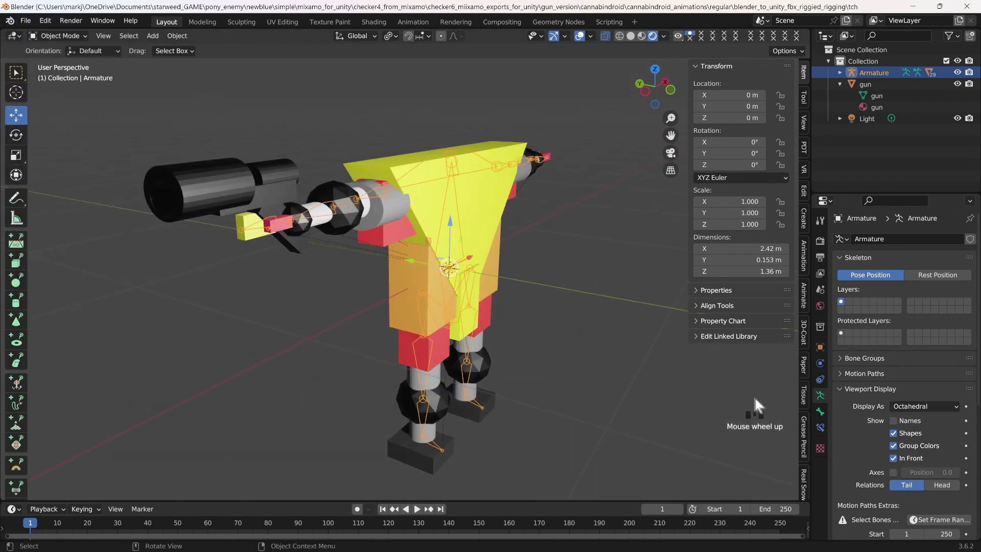
- Select the gun together with the armature, enter Pose Mode and select the gun hand's bone, Bone.014
click(611, 333)
click(240, 204)
scroll(483, 224, up, 5)
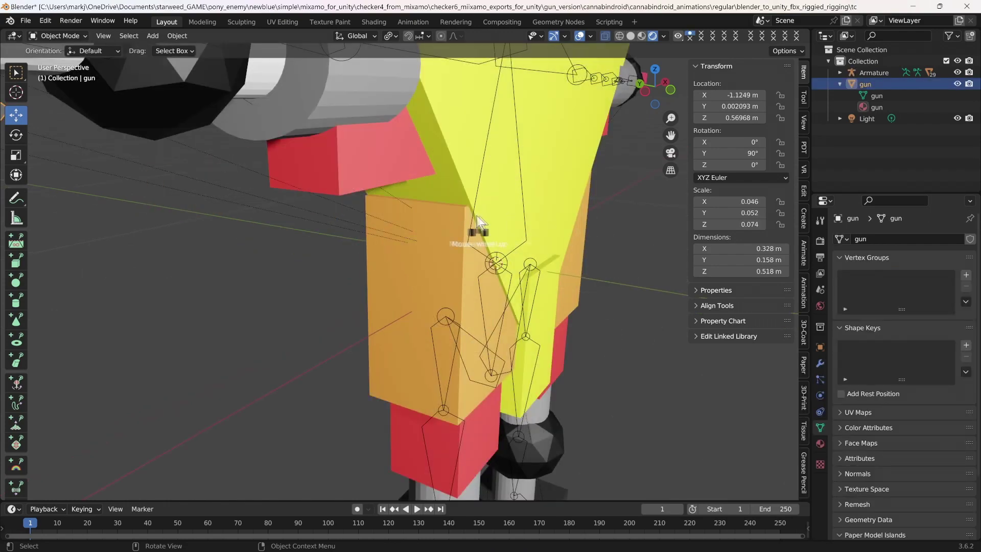
shift+click(480, 222)
scroll(519, 240, down, 5)
scroll(519, 240, up, 4)
drag(671, 136, 663, 98)
key(ctrl+Tab)
click(551, 198)
click(307, 159)
- Parent the gun to the selected hand bone with the Bone parent type
middle_drag(311, 232, 320, 245)
click(161, 35)
mouse_move(179, 212)
click(297, 275)
scroll(320, 327, down, 4)
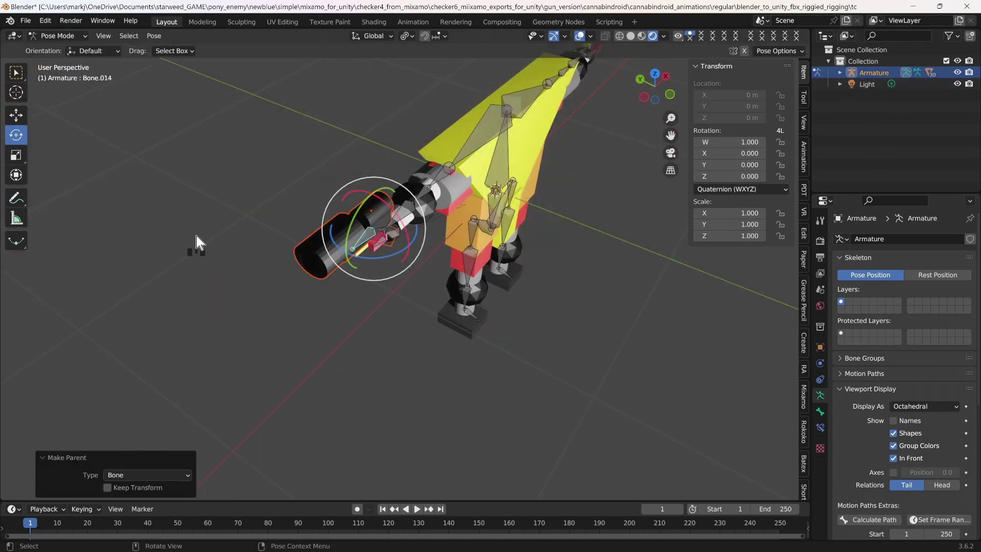
- Return to Object Mode, save the file and clear the selection
key(ctrl+Tab)
key(ctrl+s)
click(194, 126)
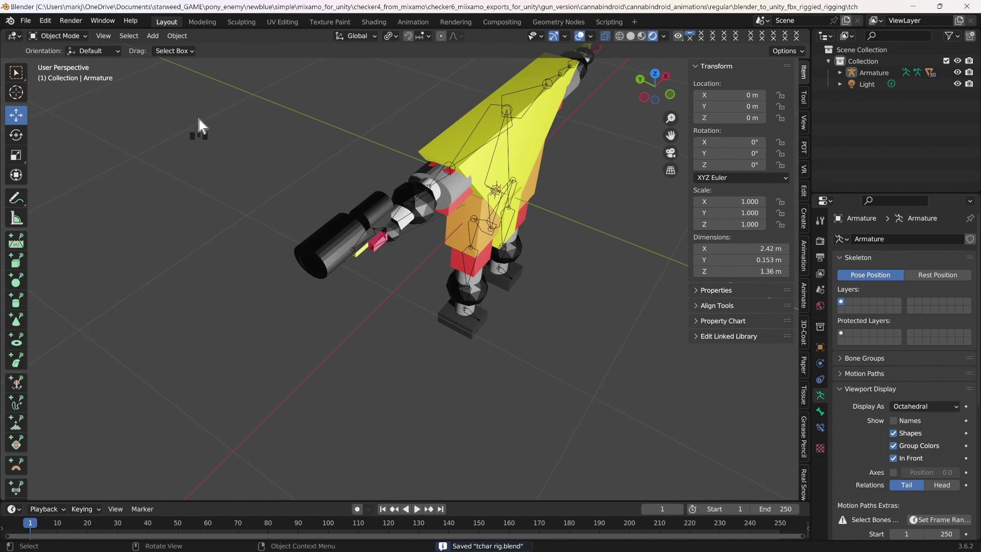